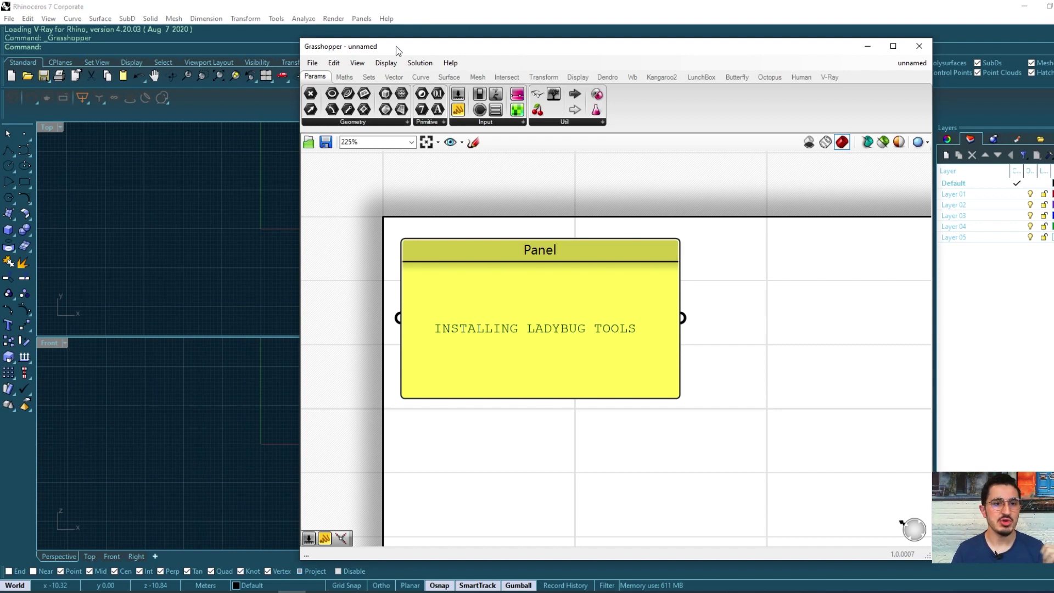
pyautogui.moveTo(340, 81)
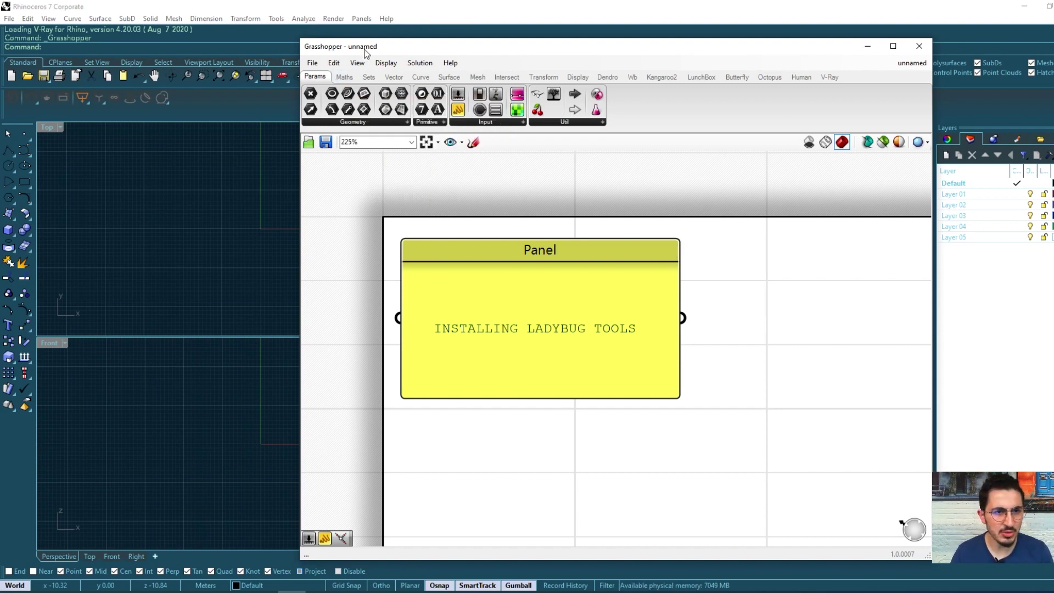
pyautogui.click(344, 77)
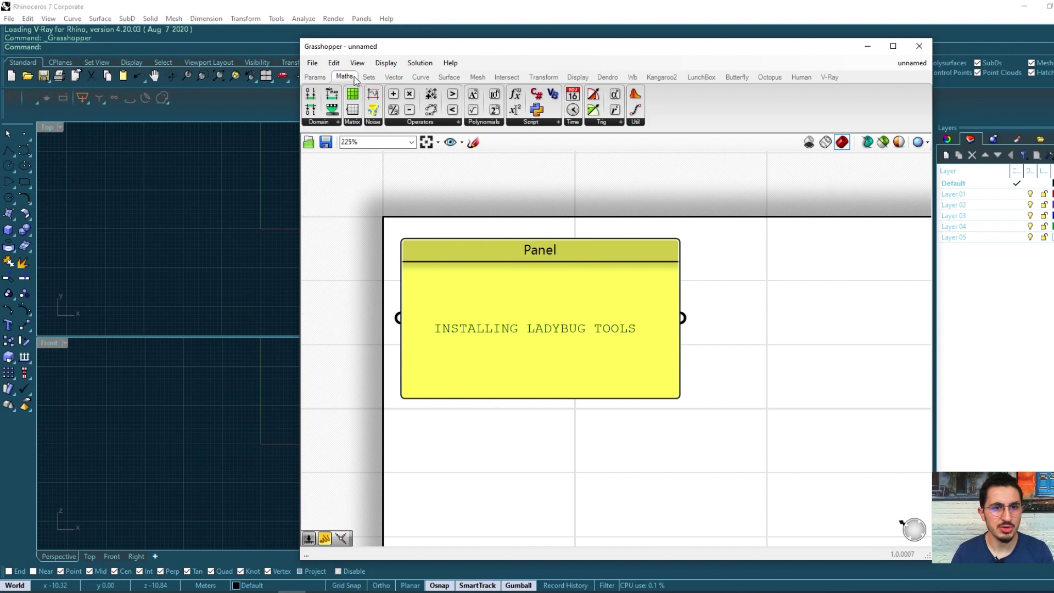
pyautogui.click(477, 76)
pyautogui.click(506, 77)
pyautogui.click(543, 77)
pyautogui.click(578, 76)
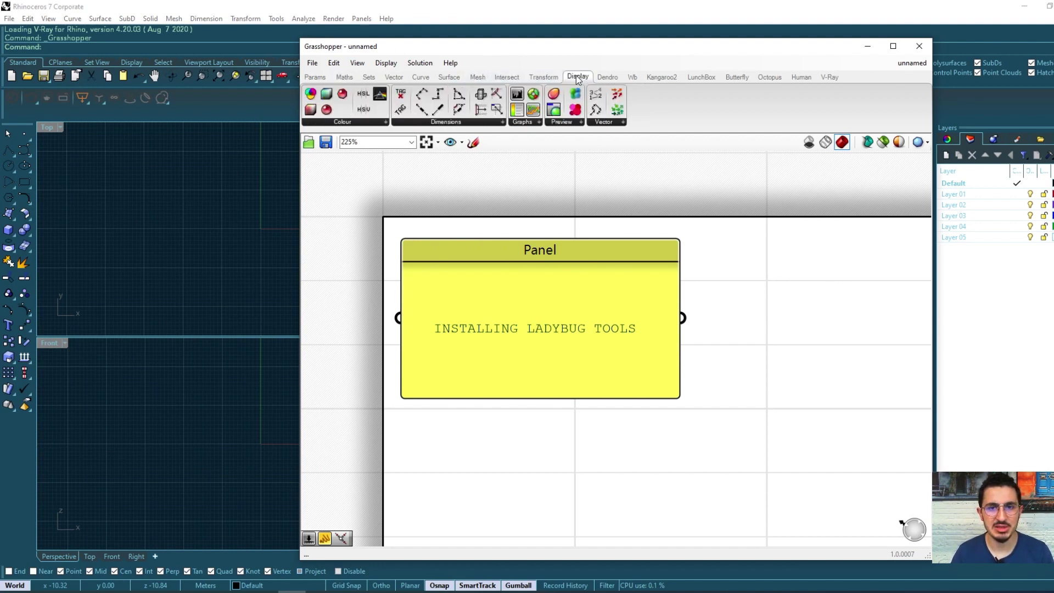
pyautogui.click(663, 77)
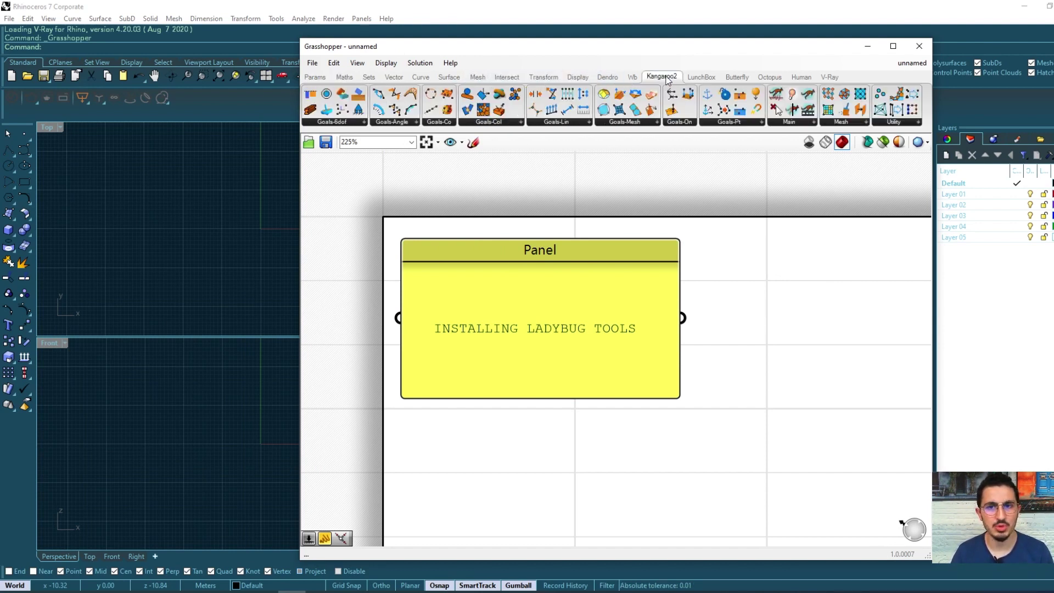
pyautogui.click(700, 76)
pyautogui.click(736, 77)
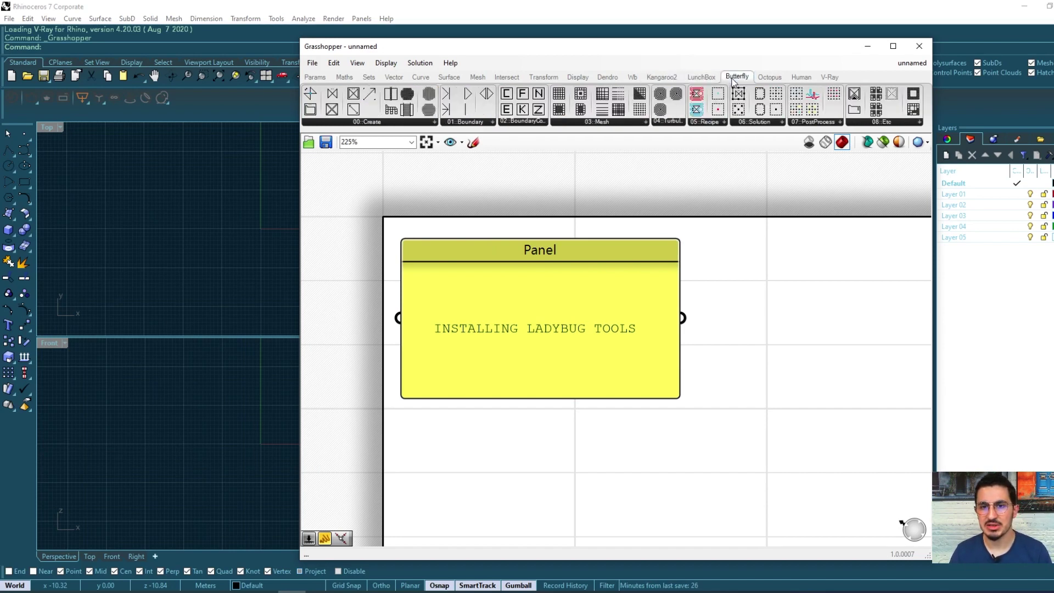
pyautogui.click(771, 77)
pyautogui.click(801, 77)
pyautogui.click(823, 76)
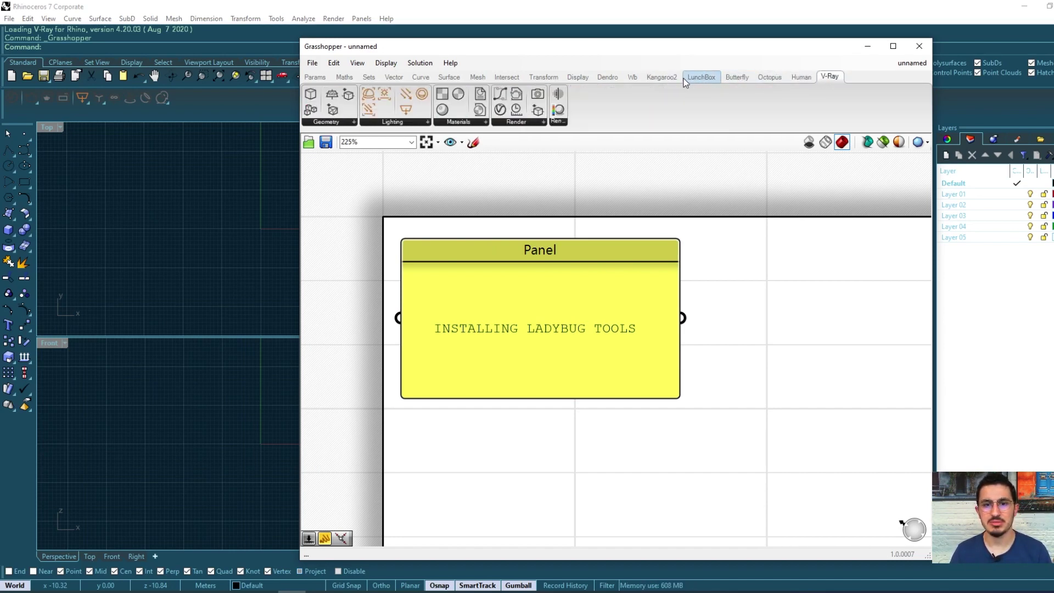
pyautogui.click(627, 78)
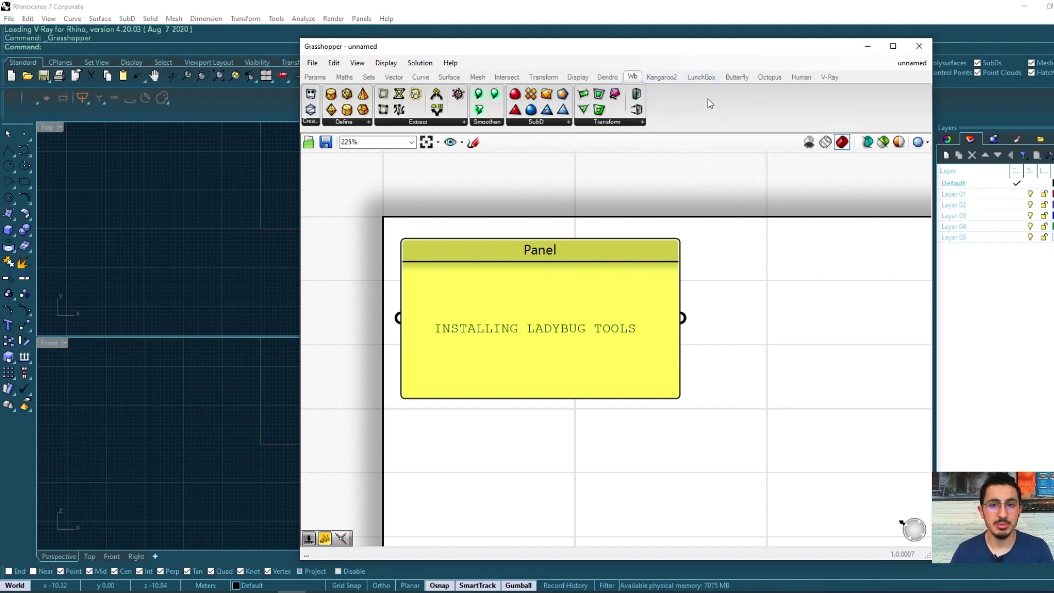
pyautogui.click(833, 78)
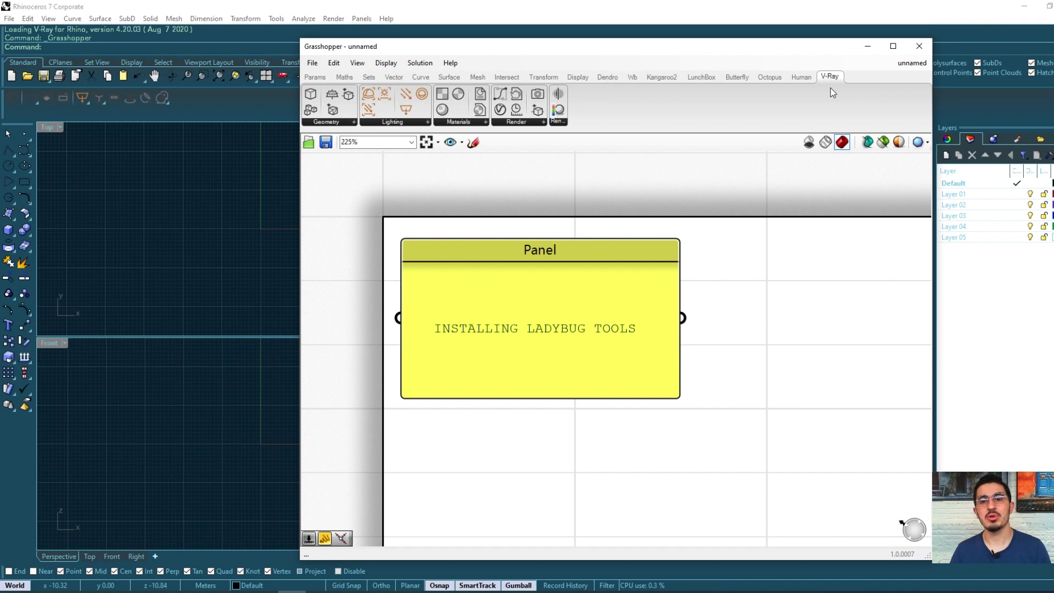
pyautogui.click(325, 77)
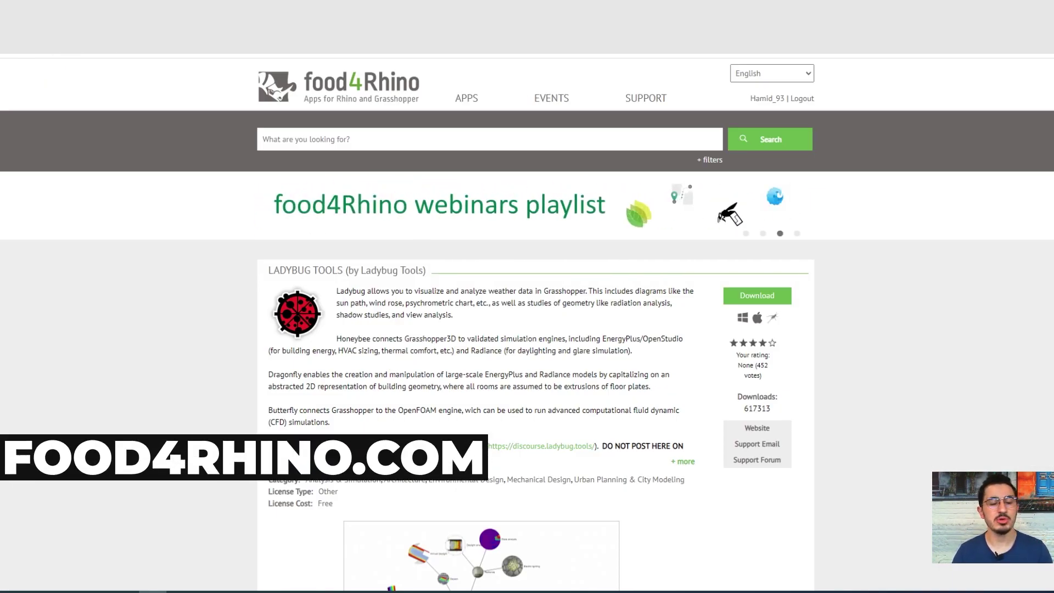
# Step: Open the food4Rhino homepage and scroll through its app listings to the footer and back up
pyautogui.click(343, 98)
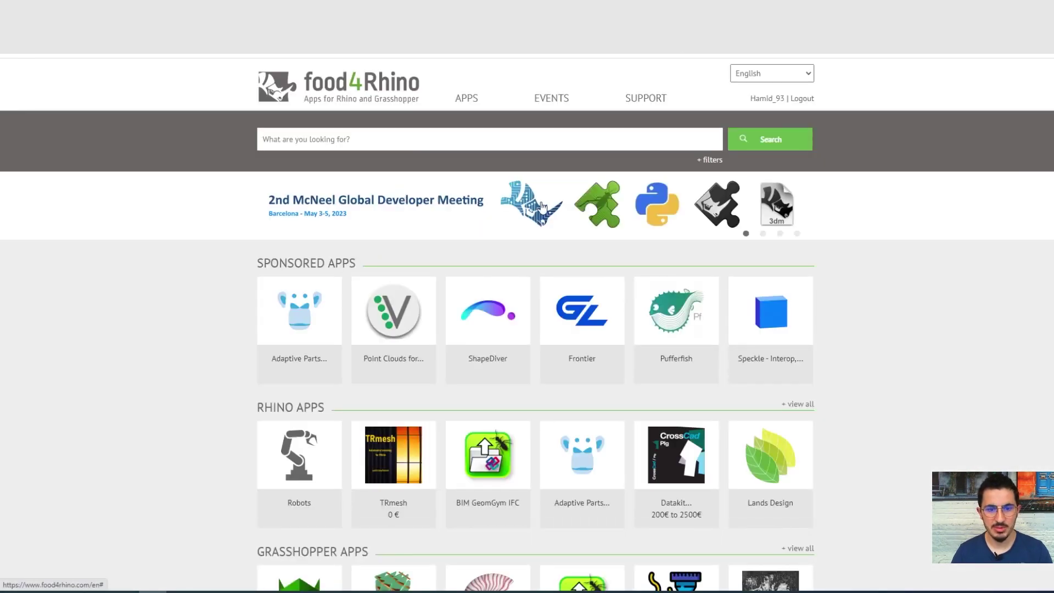
pyautogui.scroll(-2, 666, 272)
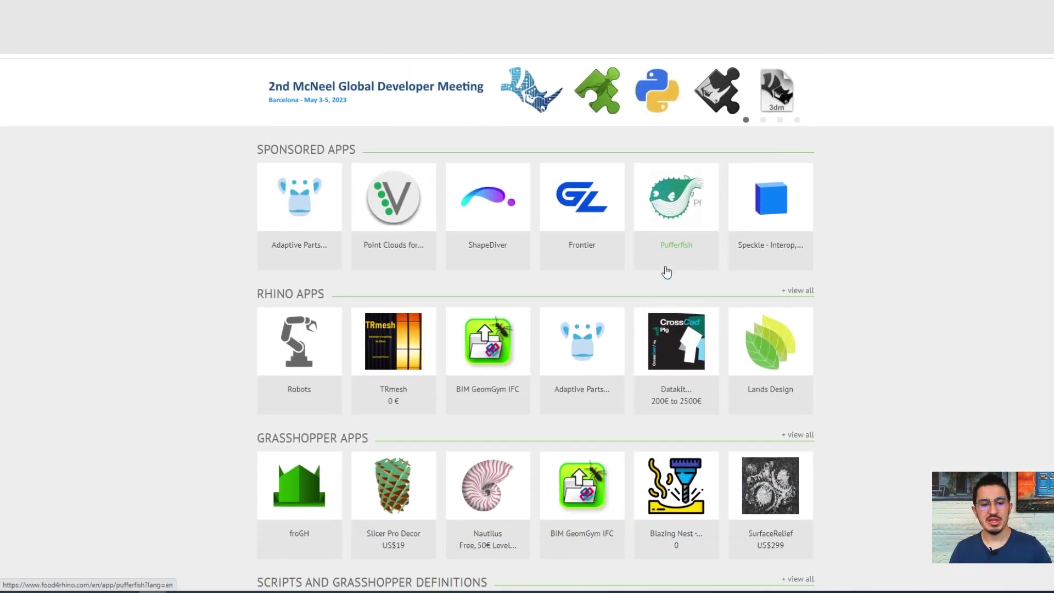
pyautogui.scroll(-2, 666, 272)
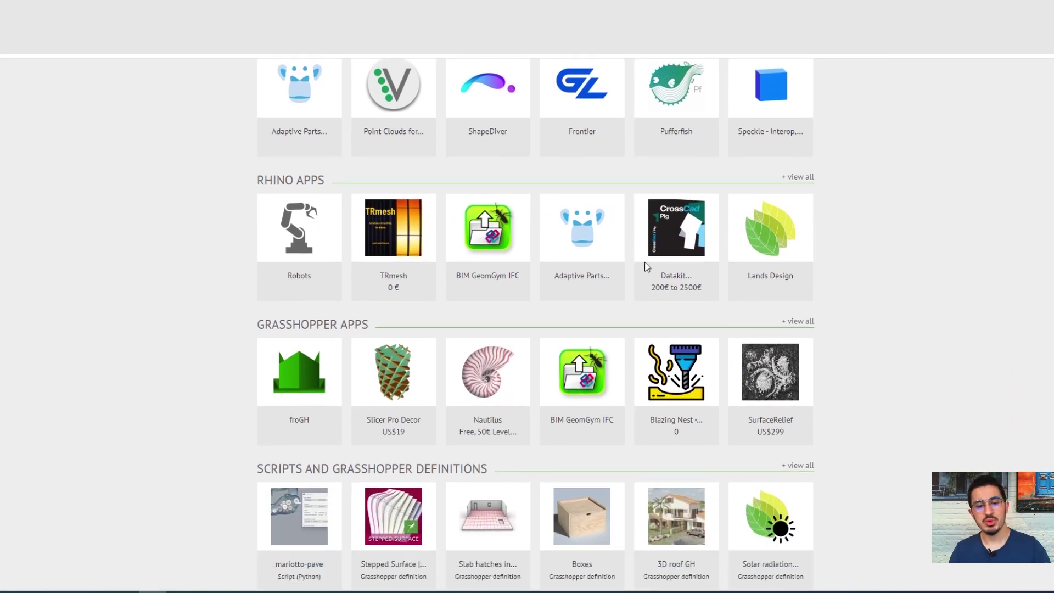
pyautogui.scroll(-6, 644, 262)
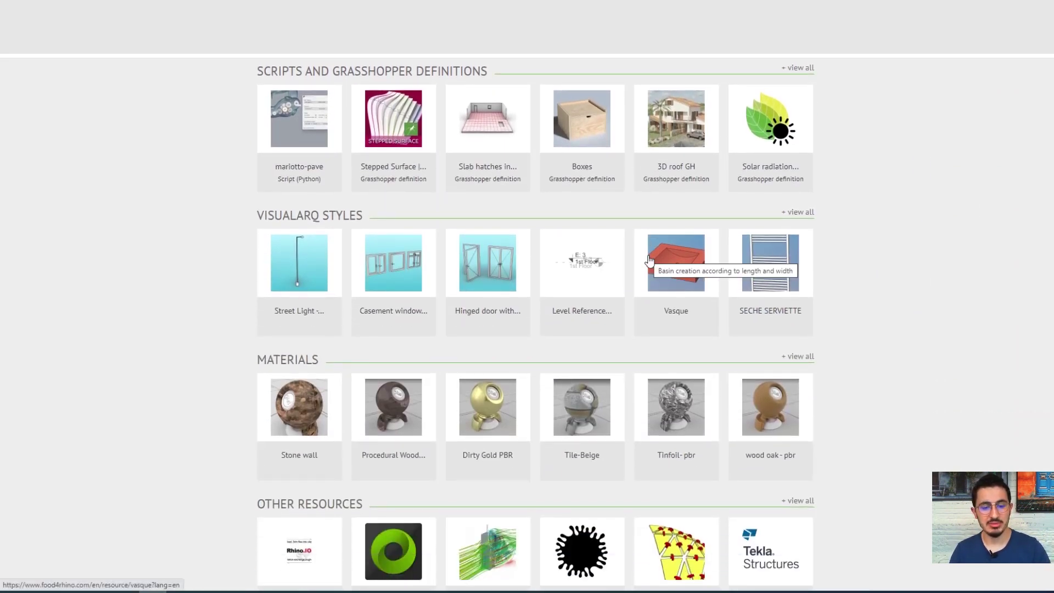
pyautogui.scroll(-5, 652, 262)
pyautogui.scroll(-2, 652, 262)
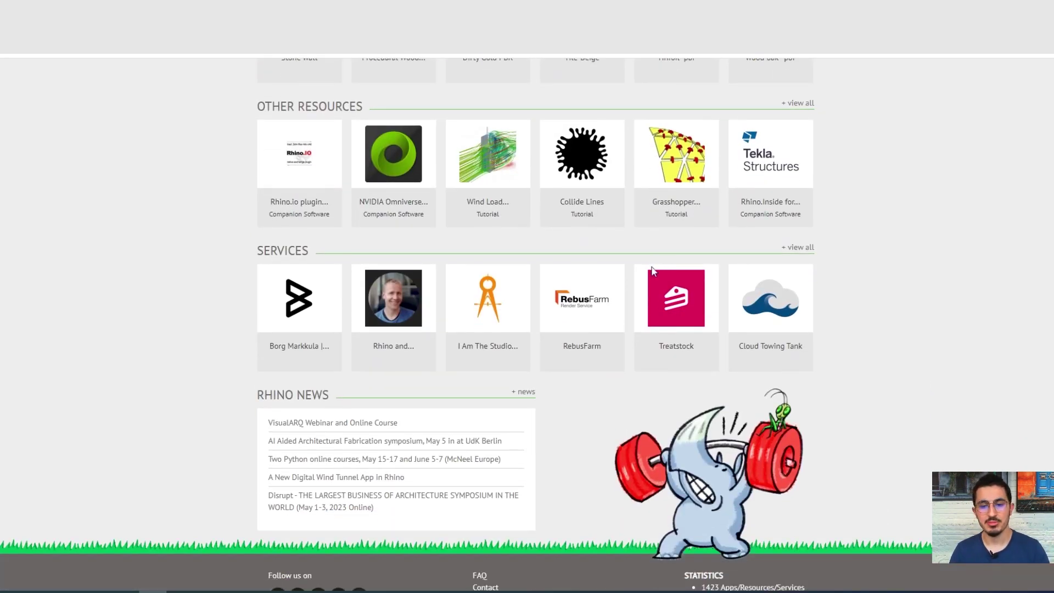
pyautogui.scroll(15, 652, 263)
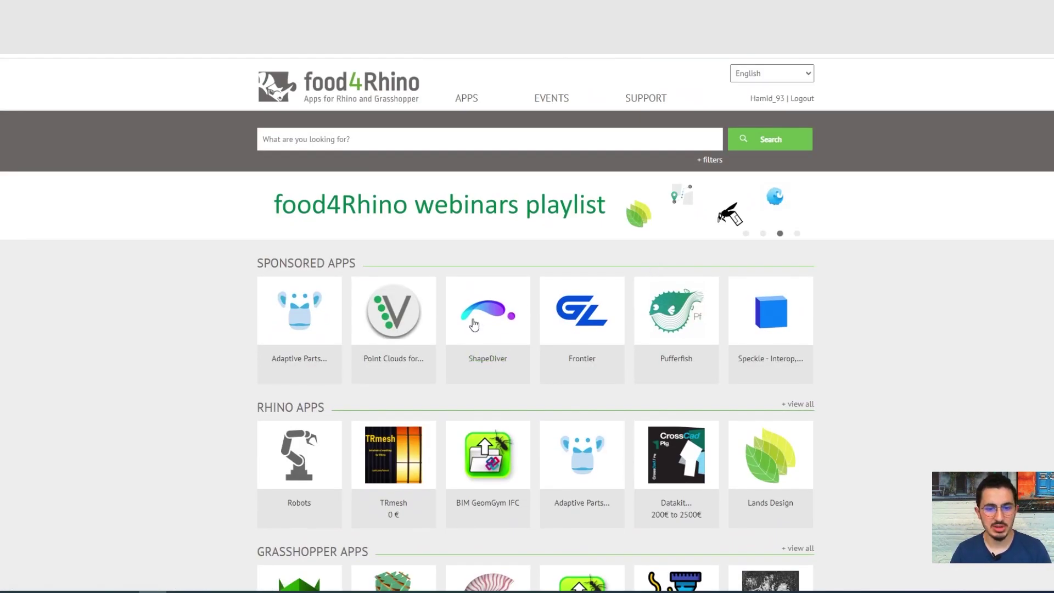
pyautogui.click(688, 323)
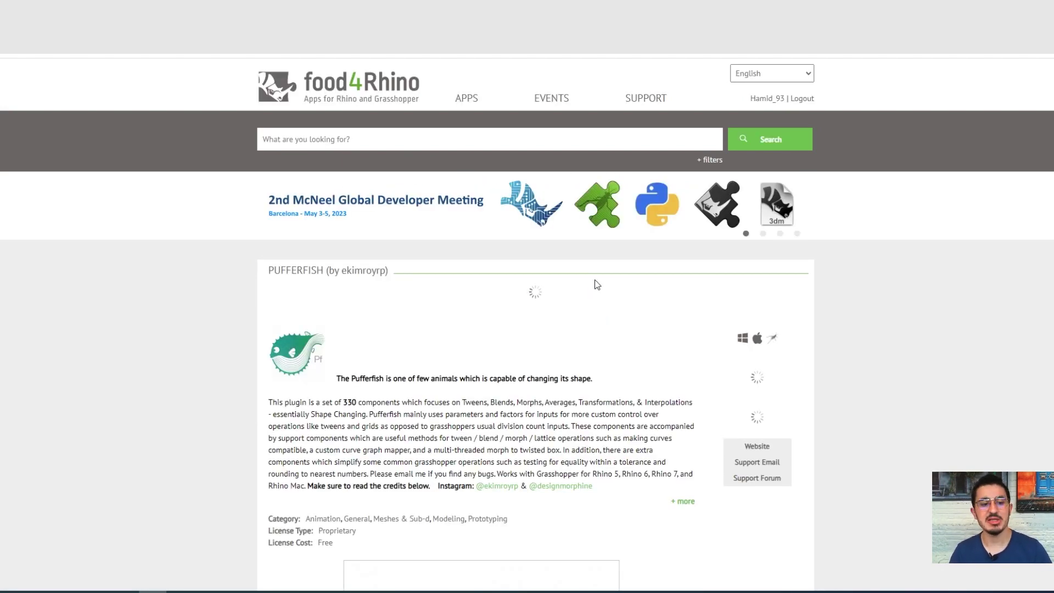
pyautogui.scroll(-5, 597, 286)
pyautogui.scroll(-1, 600, 284)
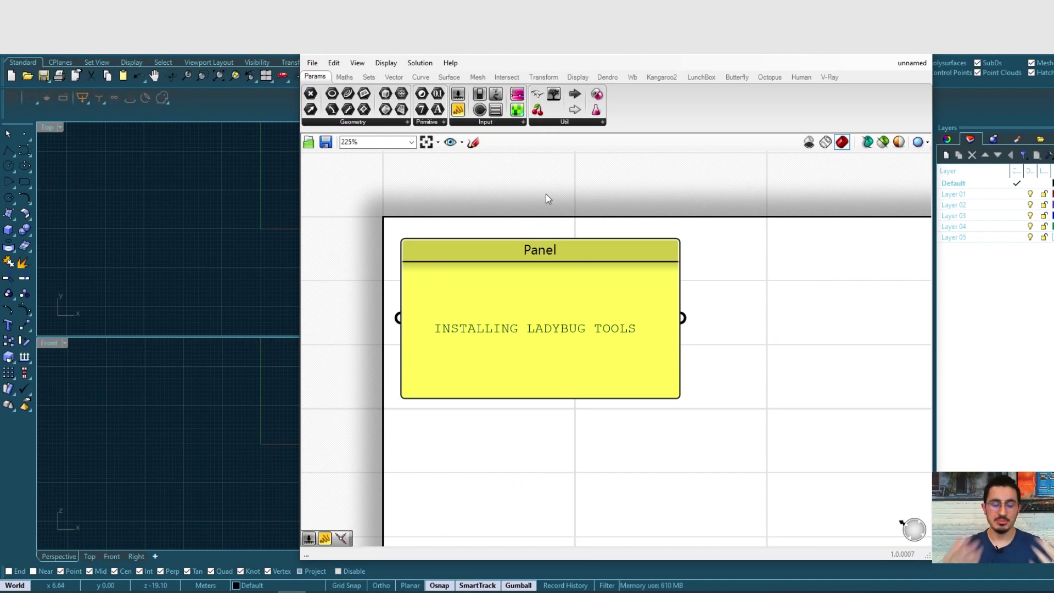
pyautogui.click(151, 549)
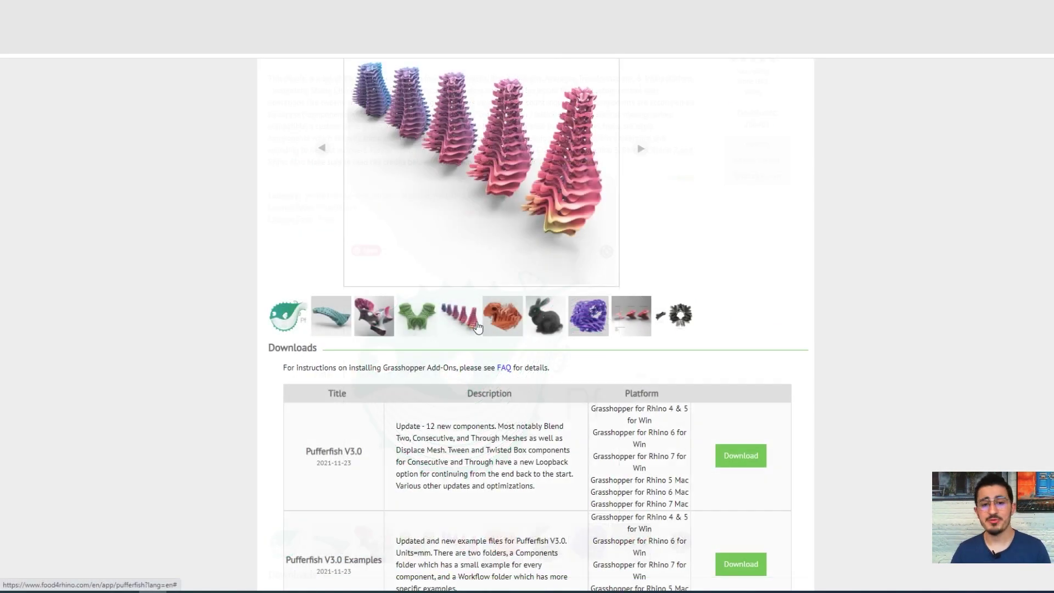
pyautogui.click(510, 324)
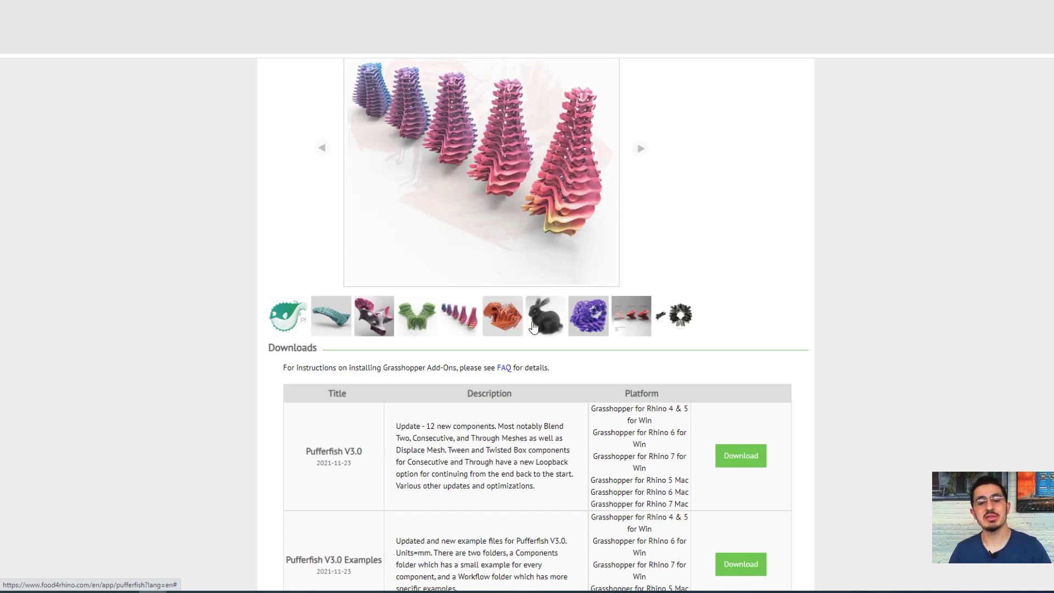
pyautogui.click(537, 327)
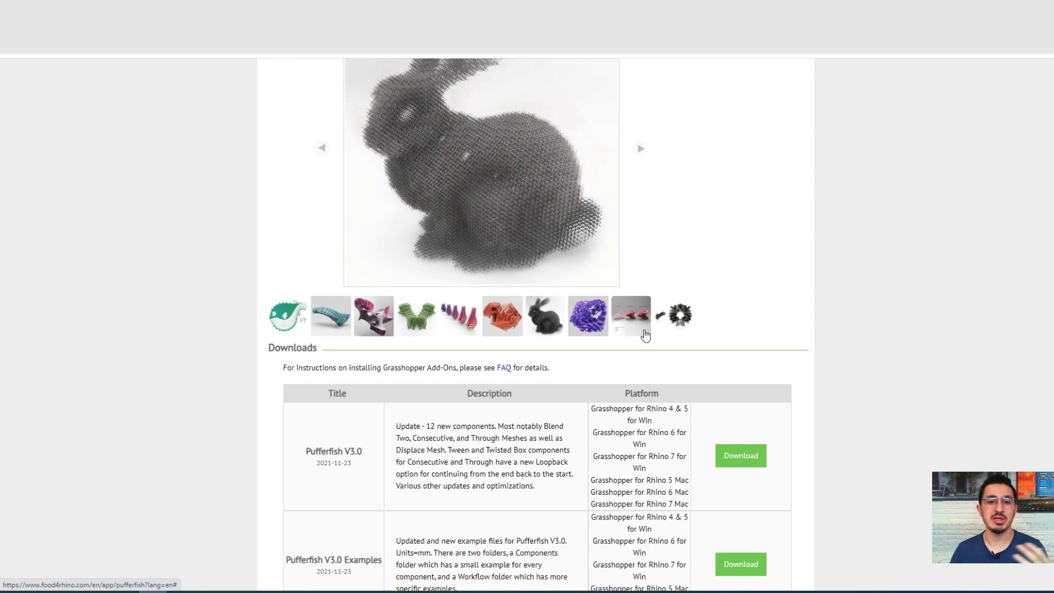
pyautogui.scroll(6, 696, 314)
pyautogui.scroll(3, 696, 313)
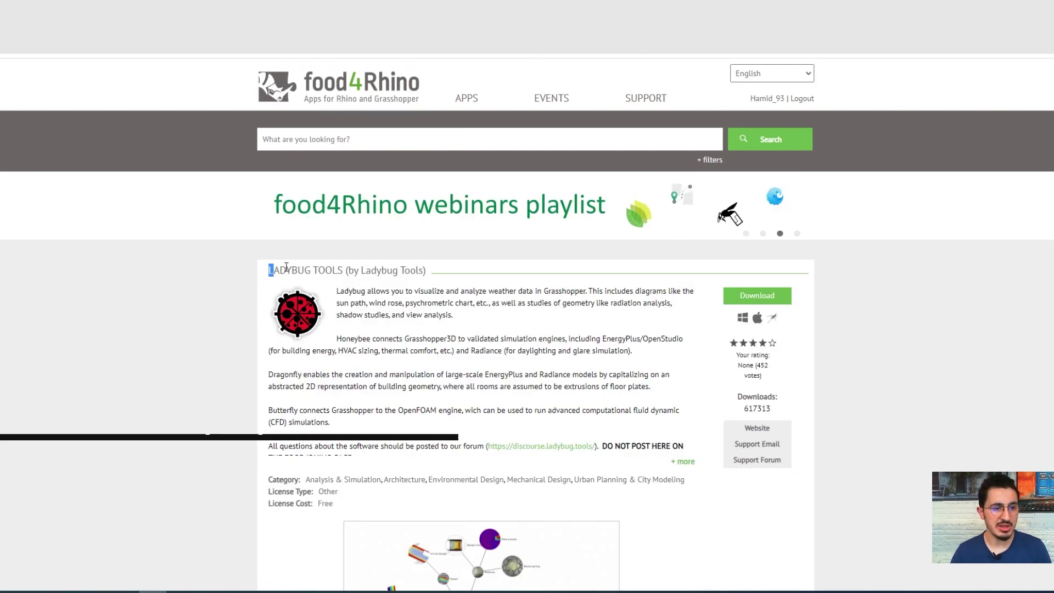
# Step: Download the Ladybug Tools 1.6.0 release from the Ladybug Tools page's Downloads table
pyautogui.doubleClick(274, 269)
pyautogui.click(335, 138)
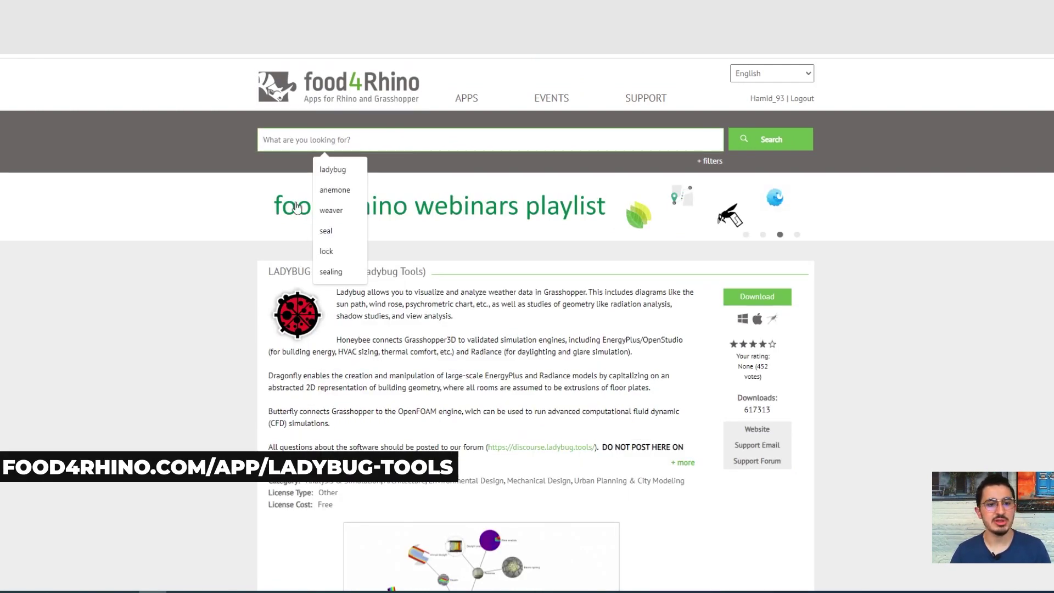
pyautogui.click(235, 252)
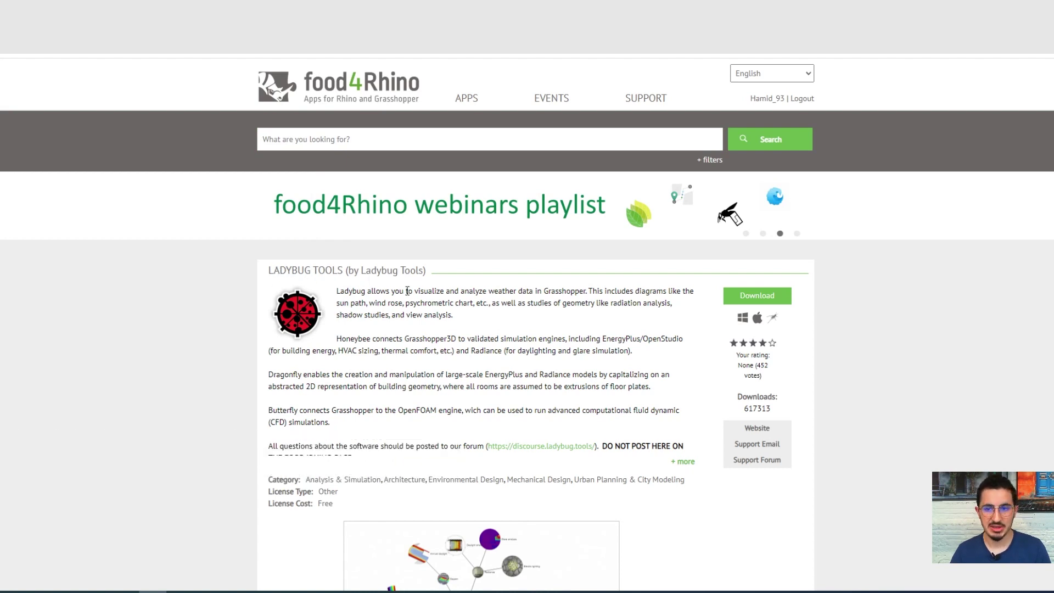
pyautogui.moveTo(748, 101); pyautogui.dragTo(782, 99)
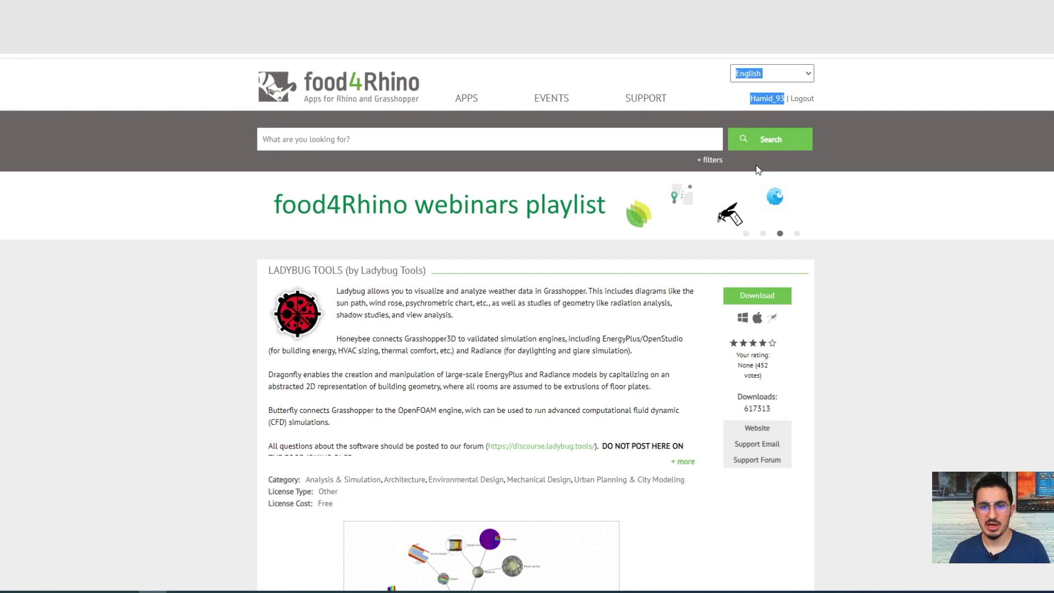
pyautogui.click(738, 306)
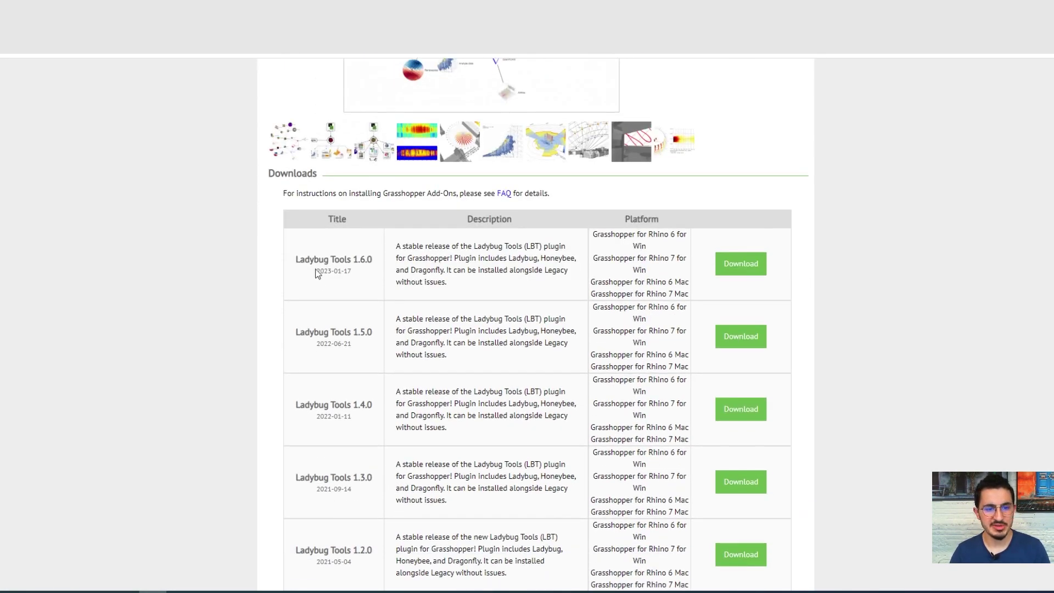
pyautogui.moveTo(296, 259); pyautogui.dragTo(374, 260)
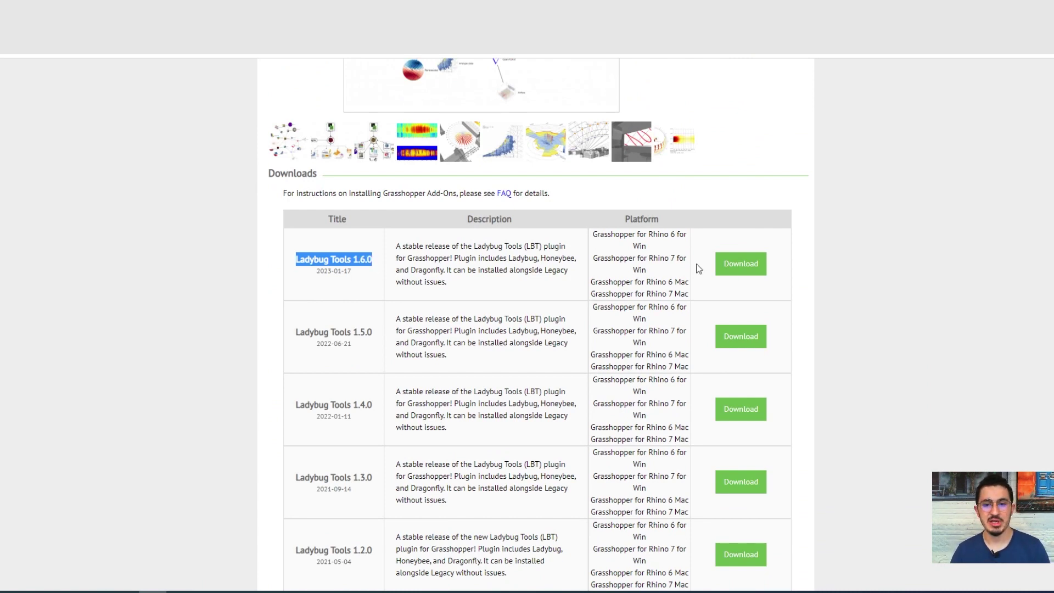
pyautogui.click(738, 269)
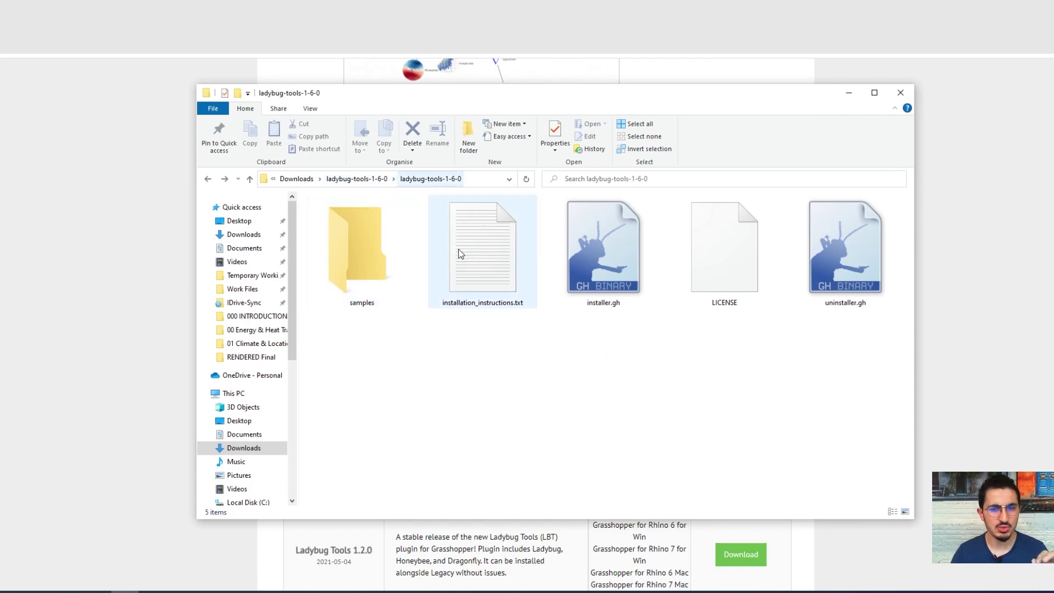
# Step: Browse the samples folders in ladybug-tools-1-6-0, then return to its top level
pyautogui.moveTo(831, 385); pyautogui.dragTo(374, 247)
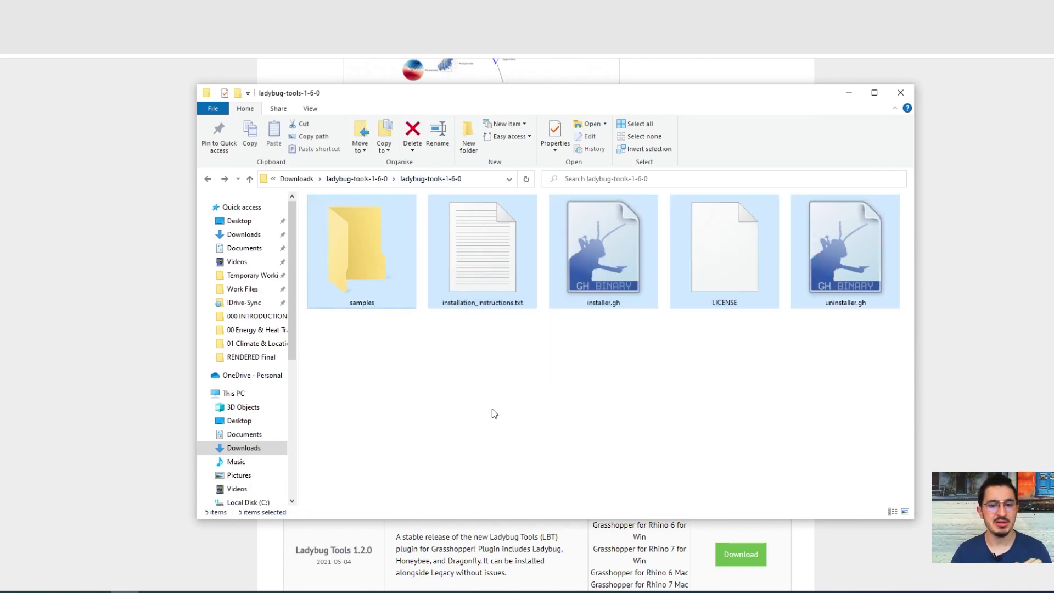
pyautogui.click(469, 393)
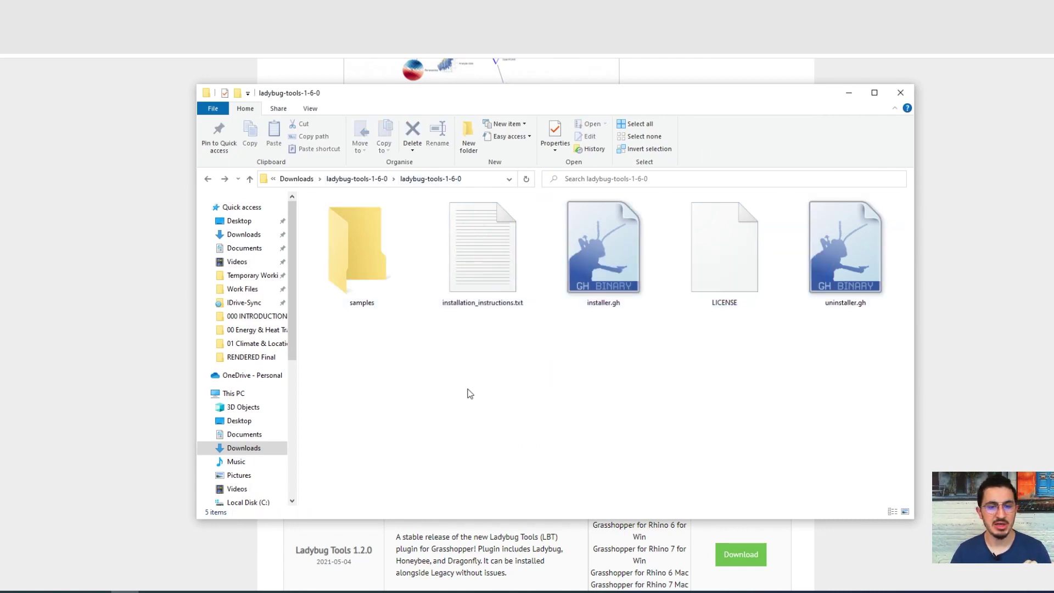
pyautogui.doubleClick(376, 246)
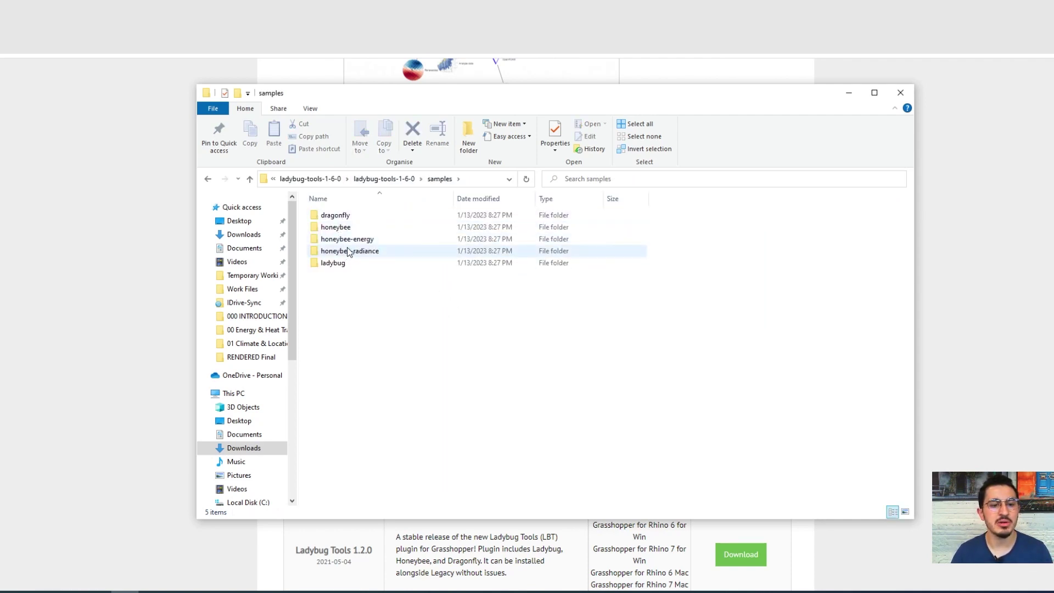
pyautogui.doubleClick(343, 262)
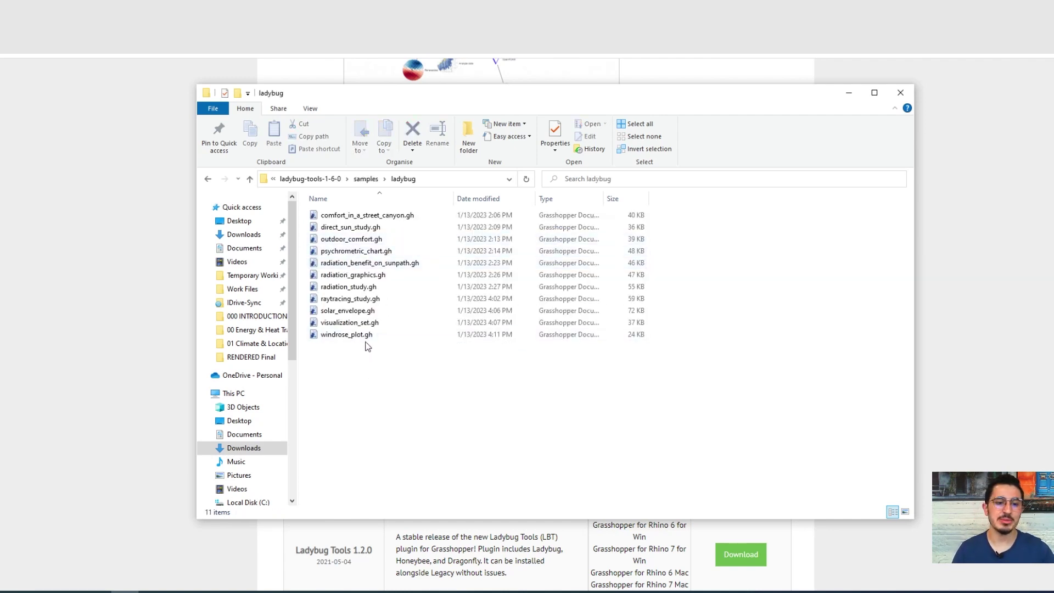
pyautogui.click(366, 179)
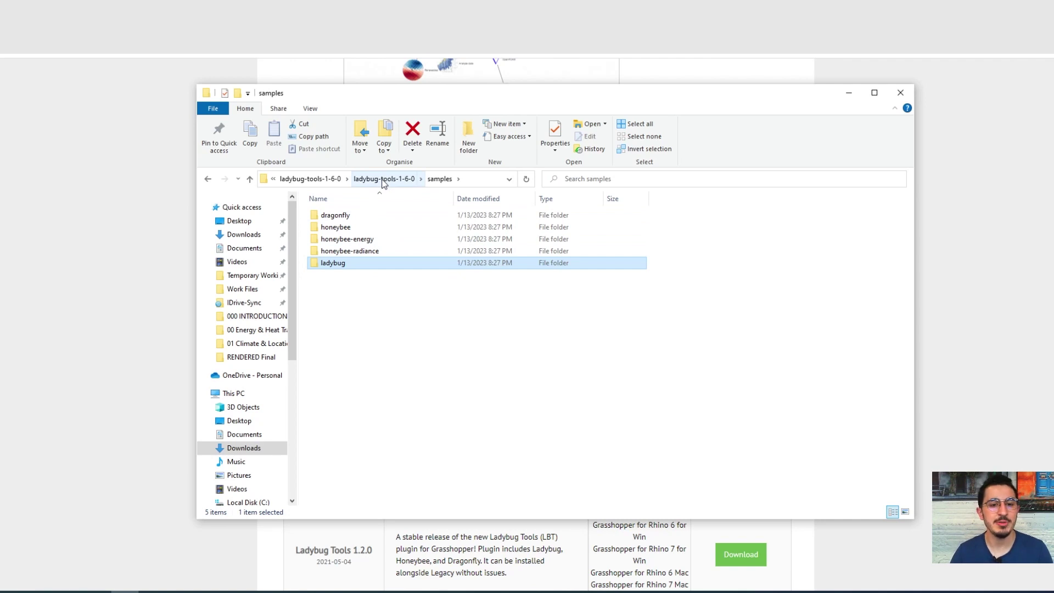
pyautogui.click(383, 181)
pyautogui.click(606, 241)
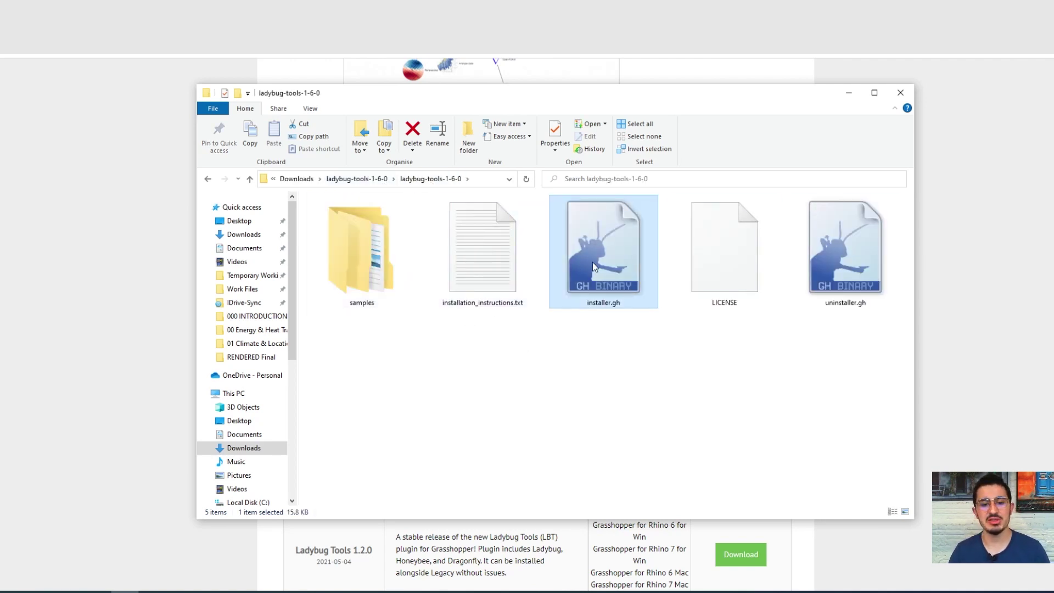
# Step: Copy the GitHub wiki link from installation_instructions.txt into a new browser tab
pyautogui.doubleClick(479, 247)
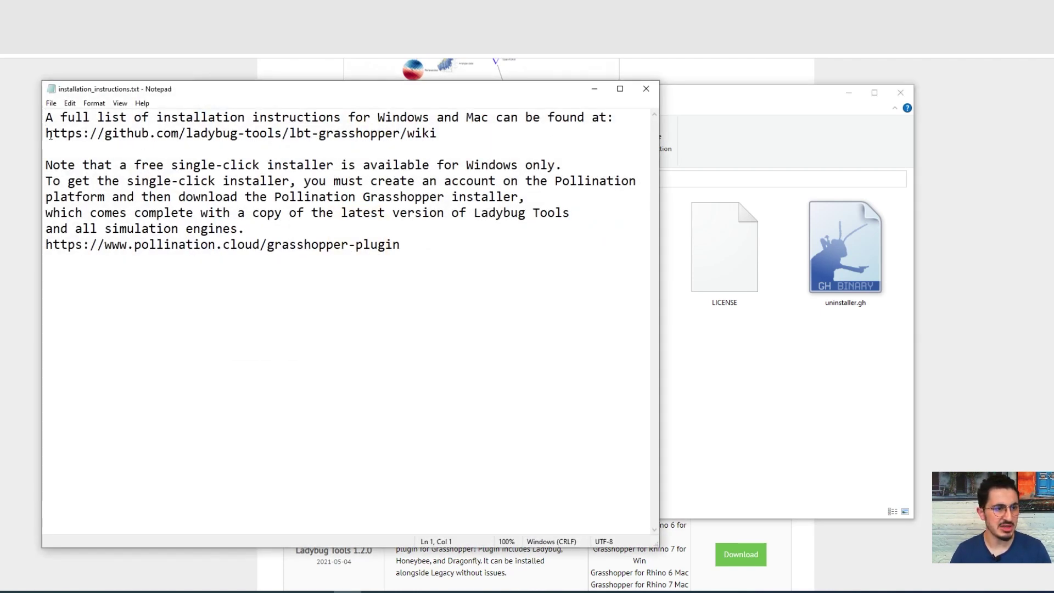
pyautogui.moveTo(50, 135); pyautogui.dragTo(522, 135)
pyautogui.hotkey('ctrl', 'c')
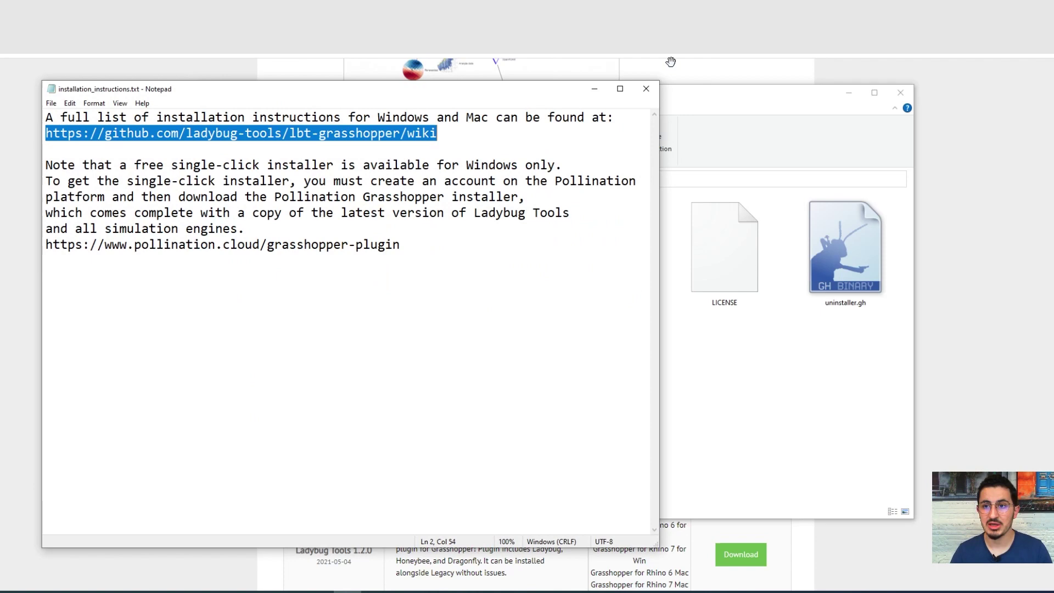
pyautogui.hotkey('alt', 'Tab')
pyautogui.hotkey('ctrl', 't')
pyautogui.hotkey('ctrl', 'v')
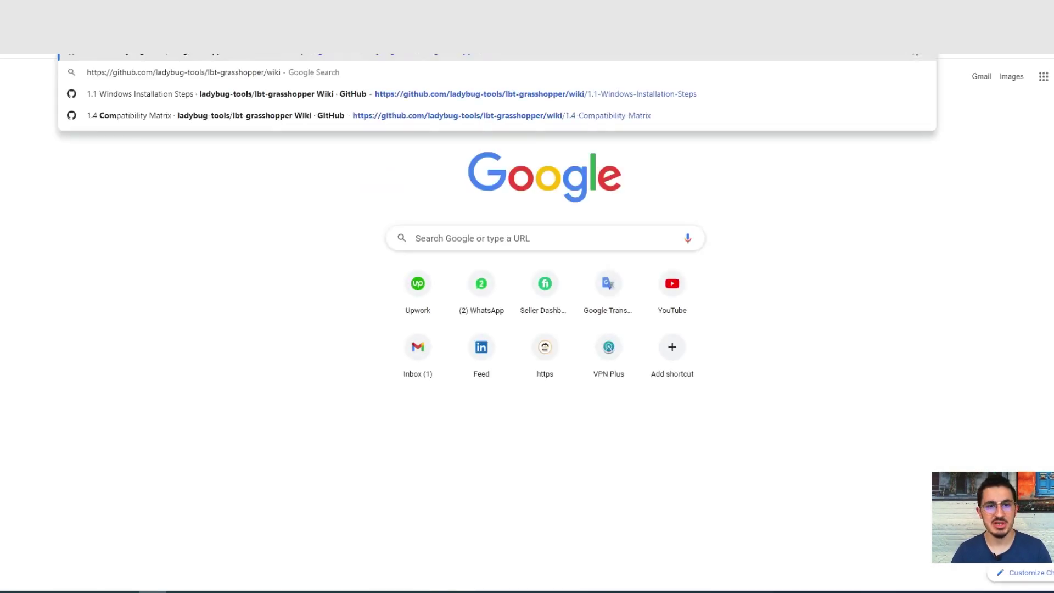
# Step: Load the Ladybug Tools wiki and go to its 1.1 Windows Installation Steps page
pyautogui.press('Return')
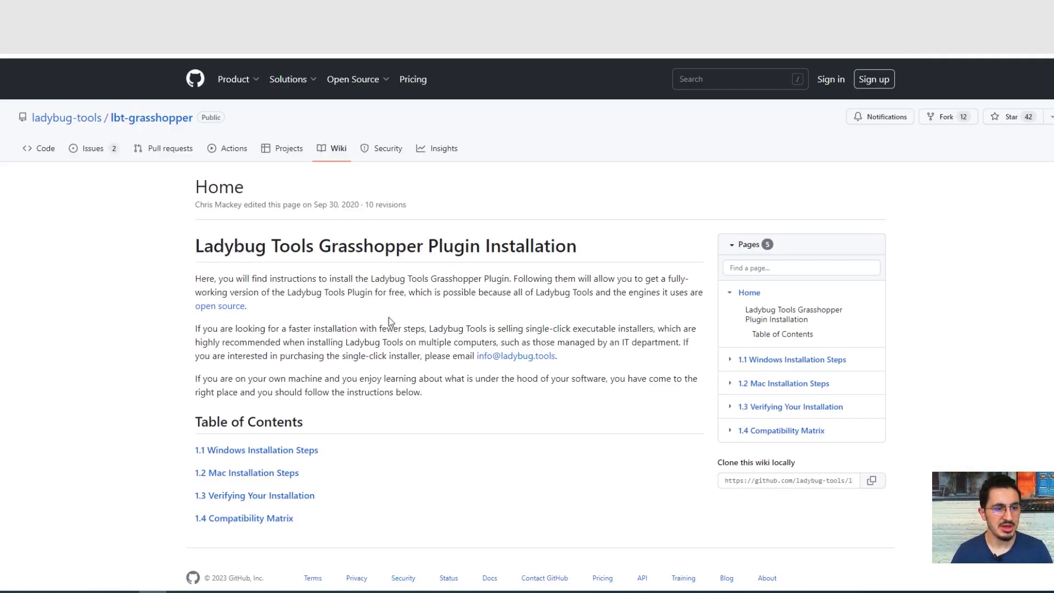
pyautogui.scroll(-1, 388, 321)
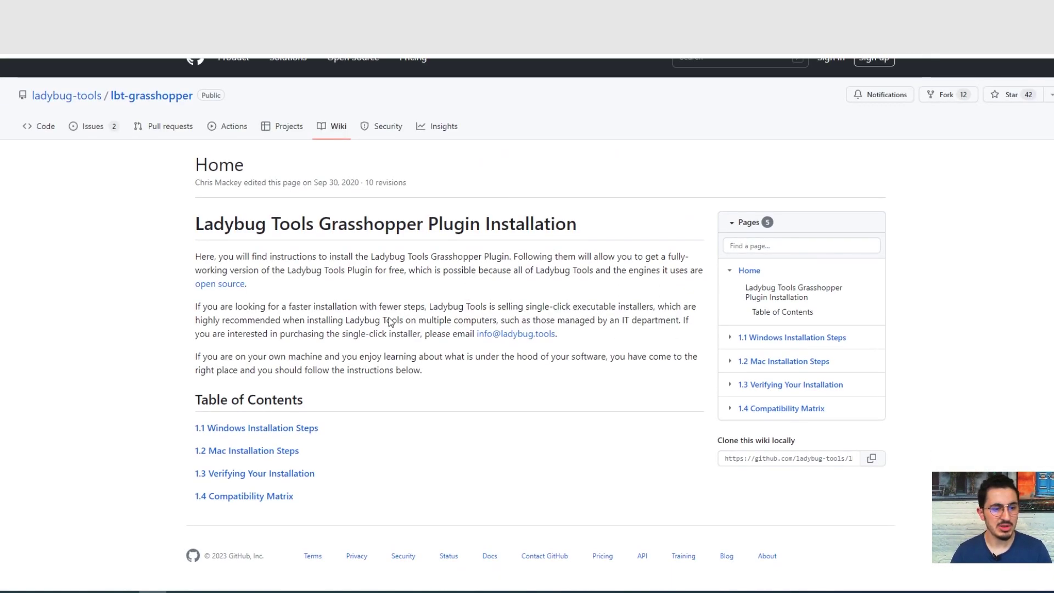
pyautogui.click(221, 428)
# Step: Read step 2 of the Windows installation steps, which names installer.gh
pyautogui.scroll(-3, 207, 158)
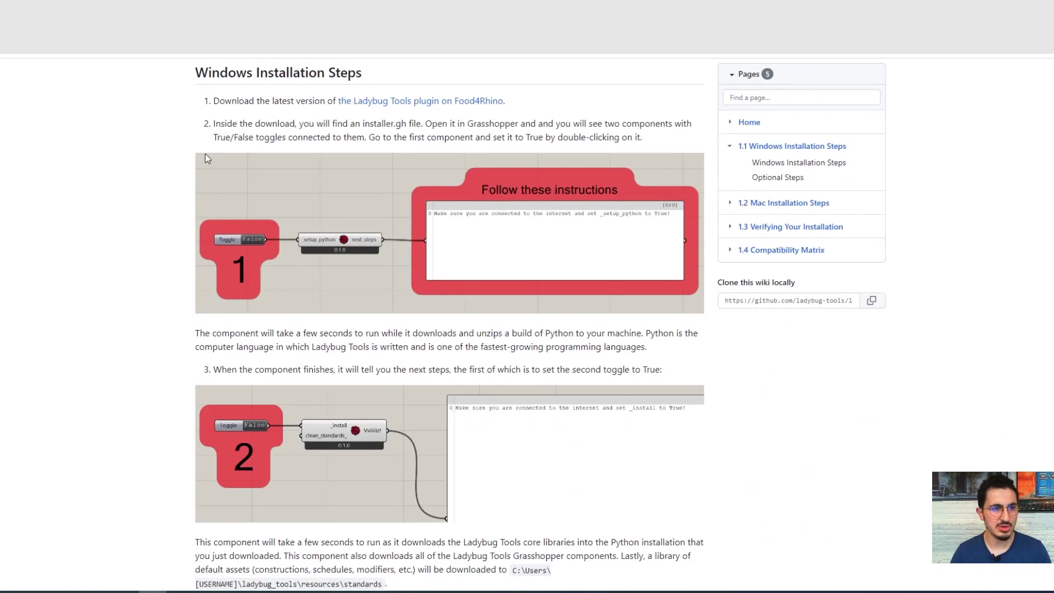
pyautogui.scroll(2, 212, 158)
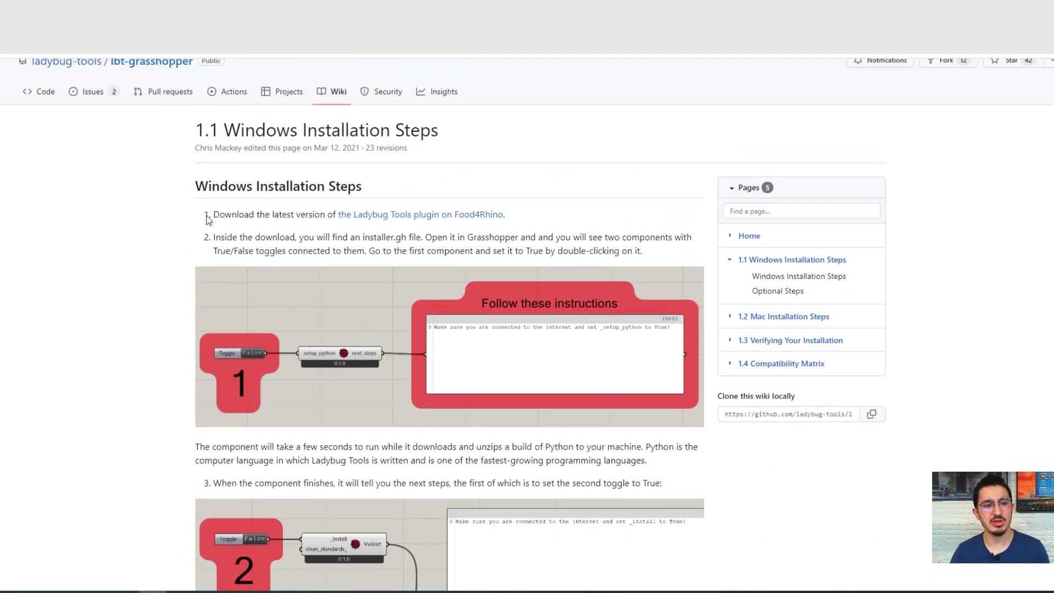
pyautogui.moveTo(207, 220); pyautogui.dragTo(252, 214)
pyautogui.click(258, 247)
pyautogui.scroll(-2, 264, 286)
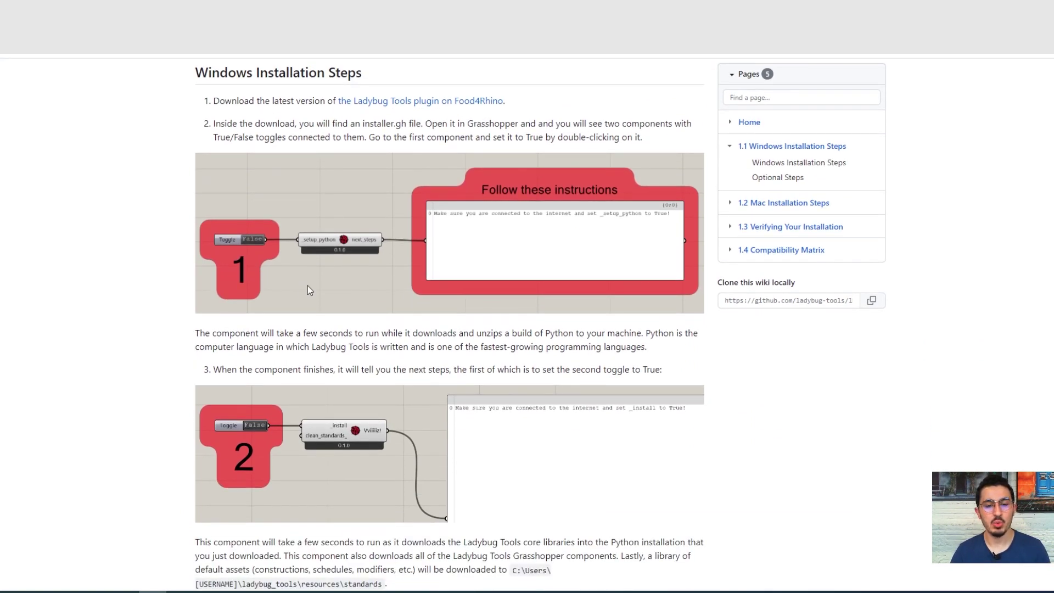
pyautogui.scroll(-6, 324, 300)
pyautogui.scroll(6, 330, 311)
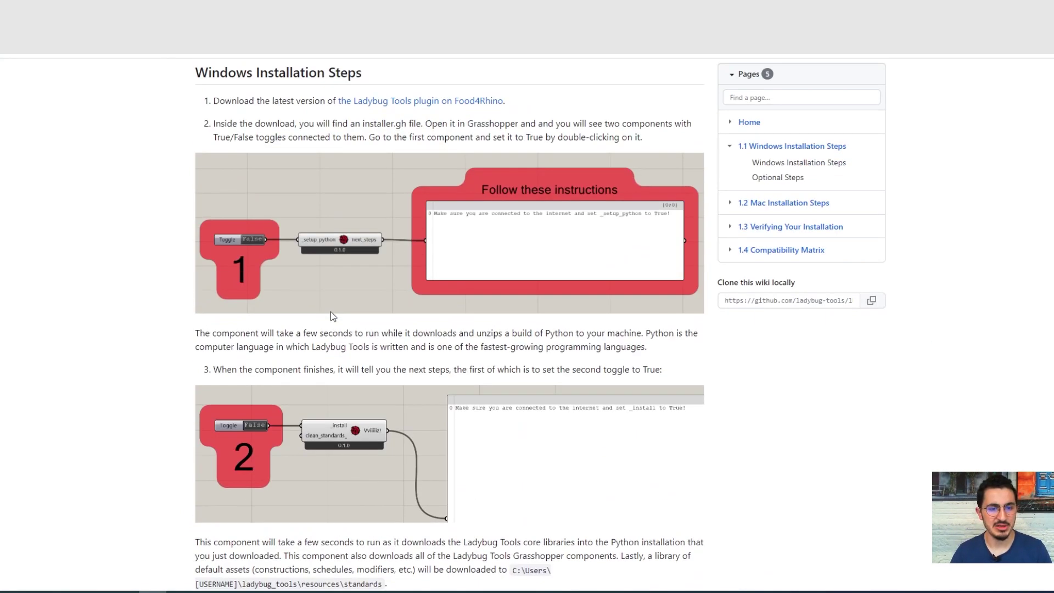
pyautogui.scroll(2, 330, 311)
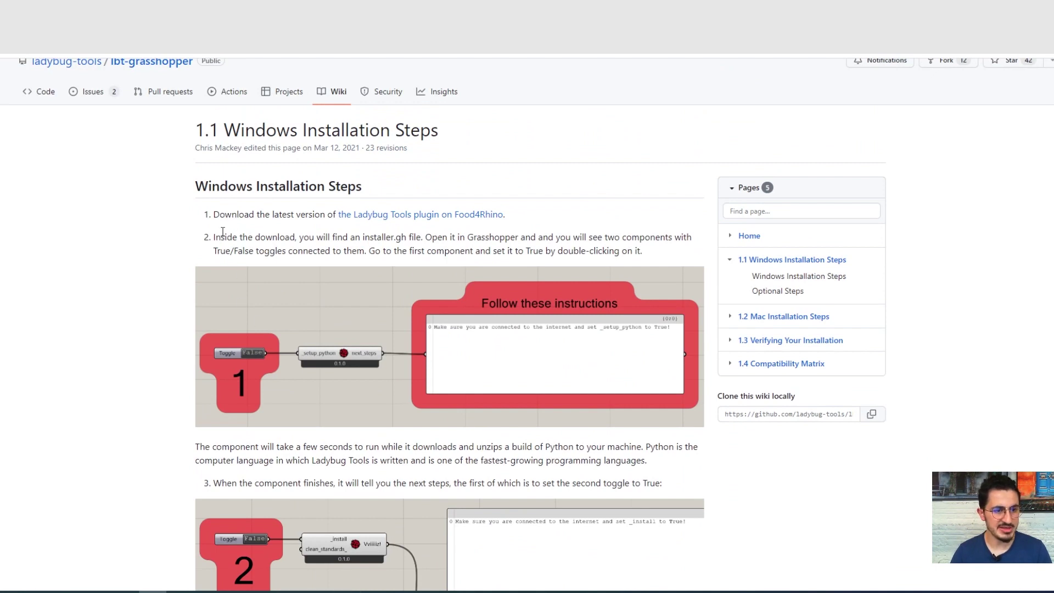
pyautogui.moveTo(214, 236); pyautogui.dragTo(400, 237)
pyautogui.click(388, 236)
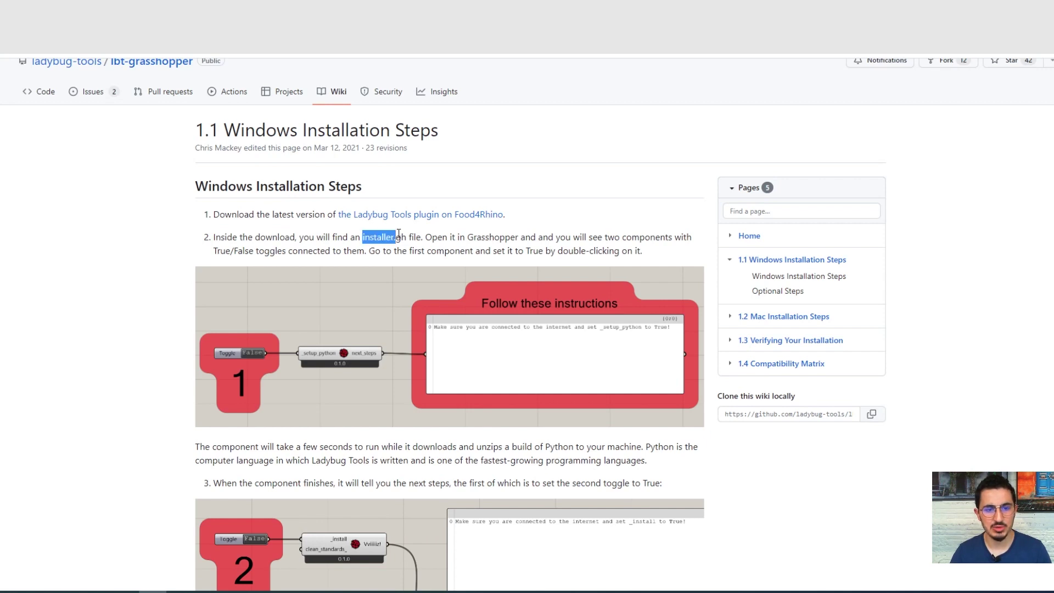
pyautogui.click(400, 236)
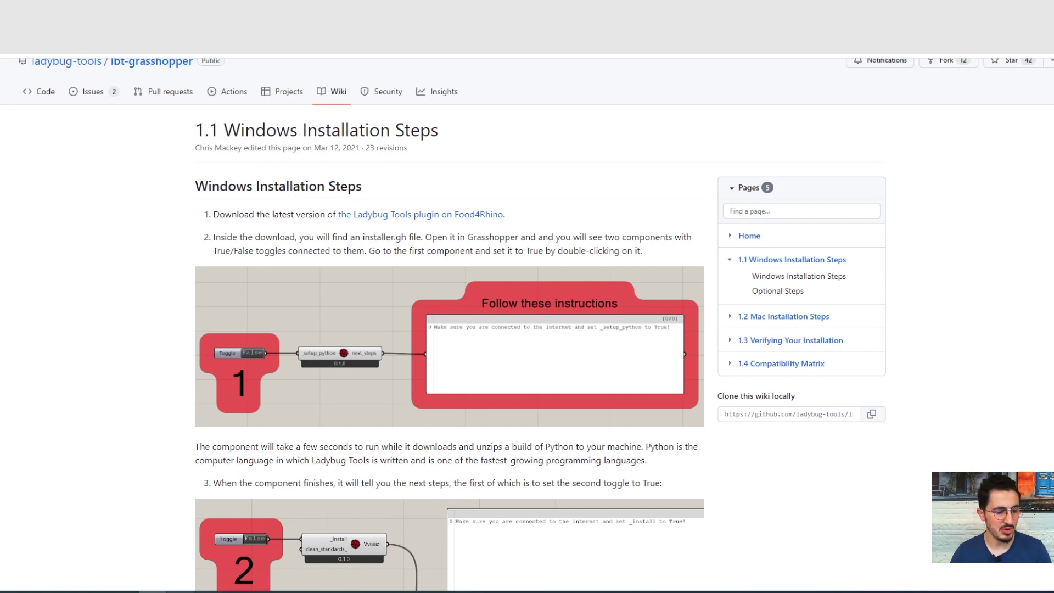
# Step: Drag installer.gh from the ladybug-tools-1-6-0 folder onto the Grasshopper canvas
pyautogui.click(122, 592)
pyautogui.click(582, 245)
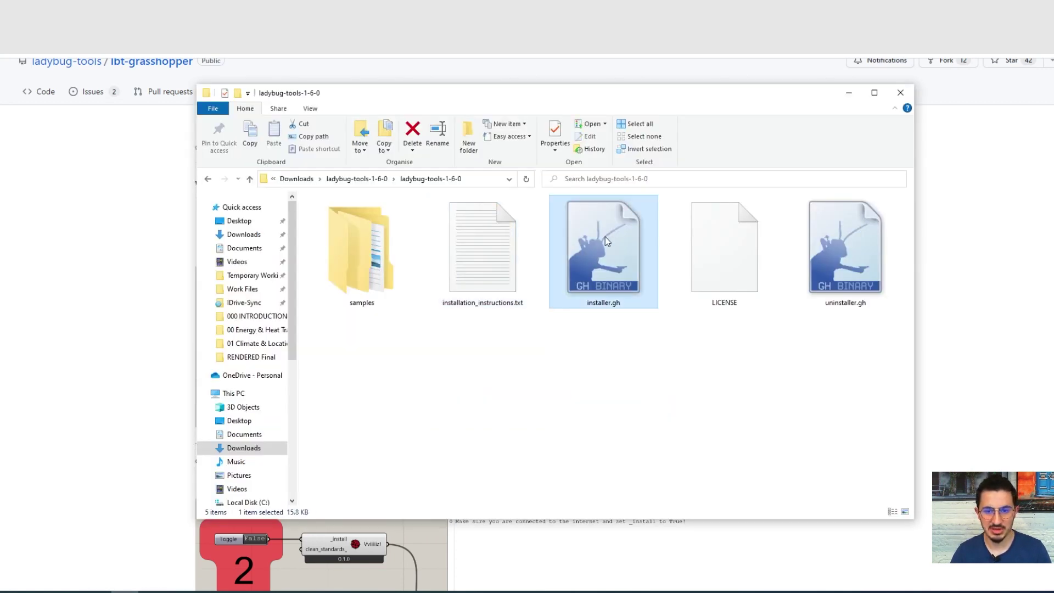
pyautogui.moveTo(595, 252); pyautogui.dragTo(822, 296)
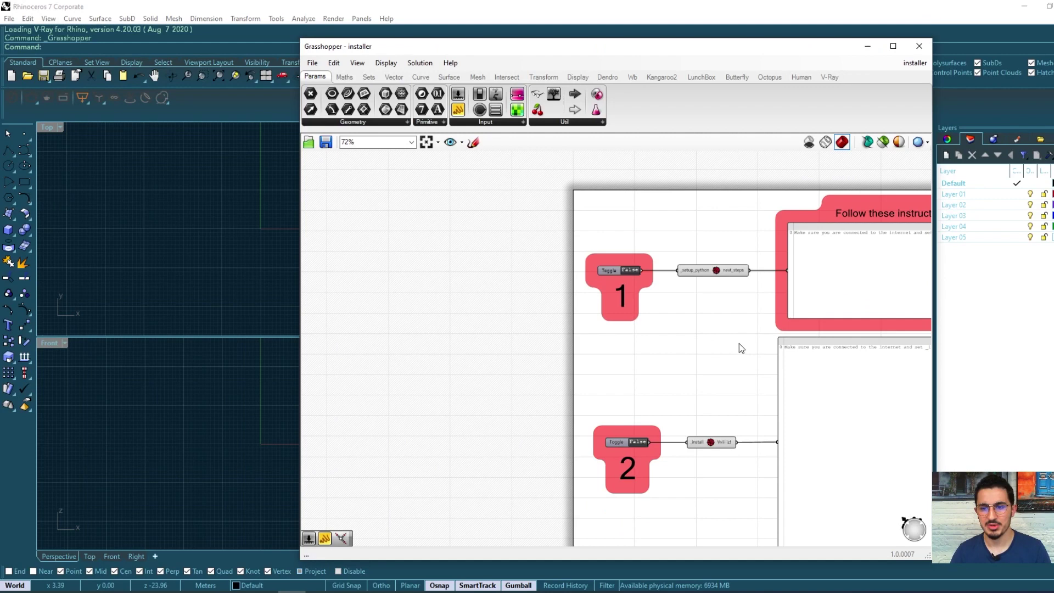
# Step: Set the first installer toggle to True for Python setup, then pan to the second toggle and _install component
pyautogui.moveTo(739, 343); pyautogui.dragTo(591, 344, button='right')
pyautogui.scroll(2, 510, 286)
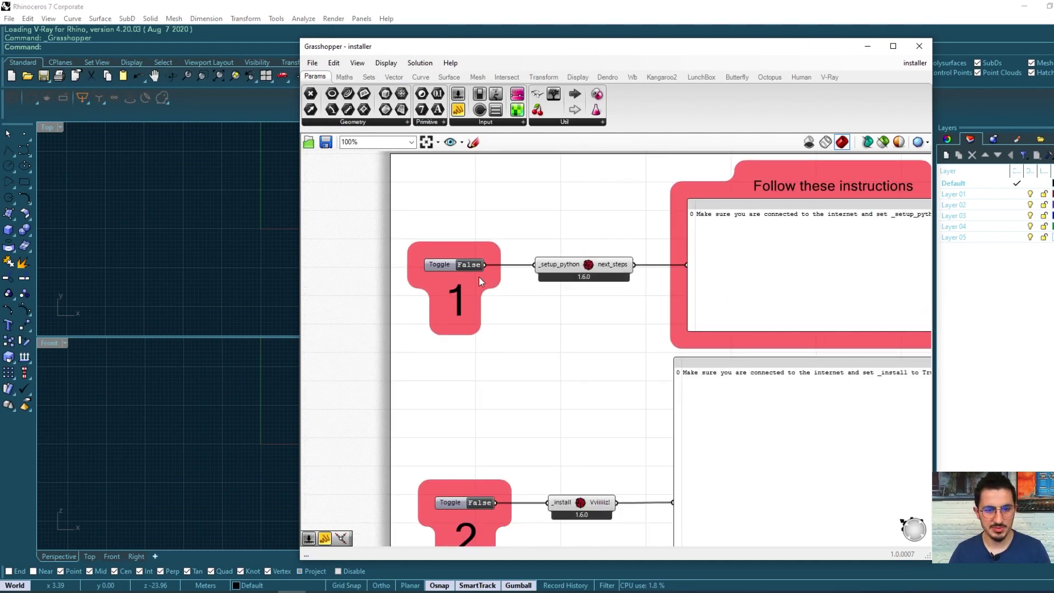
pyautogui.doubleClick(474, 265)
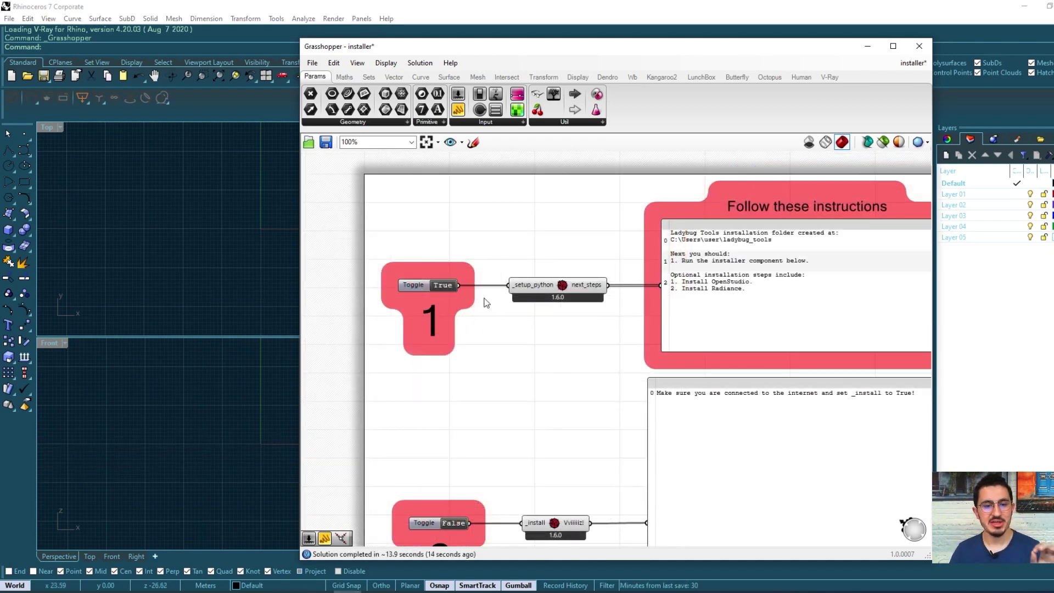
pyautogui.scroll(2, 485, 302)
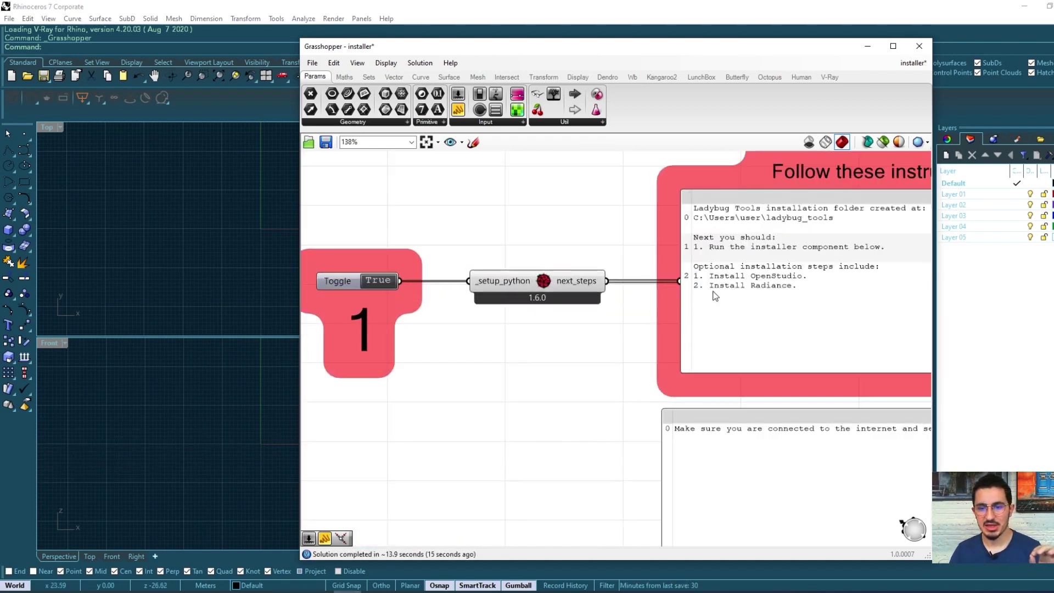
pyautogui.moveTo(724, 287); pyautogui.dragTo(607, 322, button='right')
pyautogui.moveTo(536, 228); pyautogui.dragTo(866, 383)
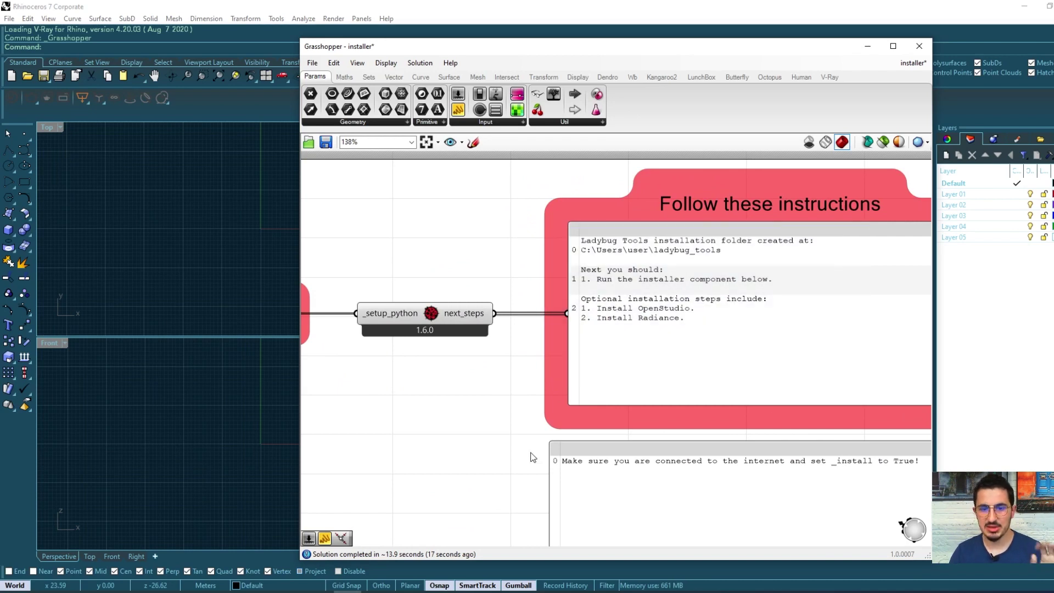
pyautogui.moveTo(866, 383); pyautogui.dragTo(717, 285, button='right')
pyautogui.moveTo(555, 414); pyautogui.dragTo(525, 358, button='right')
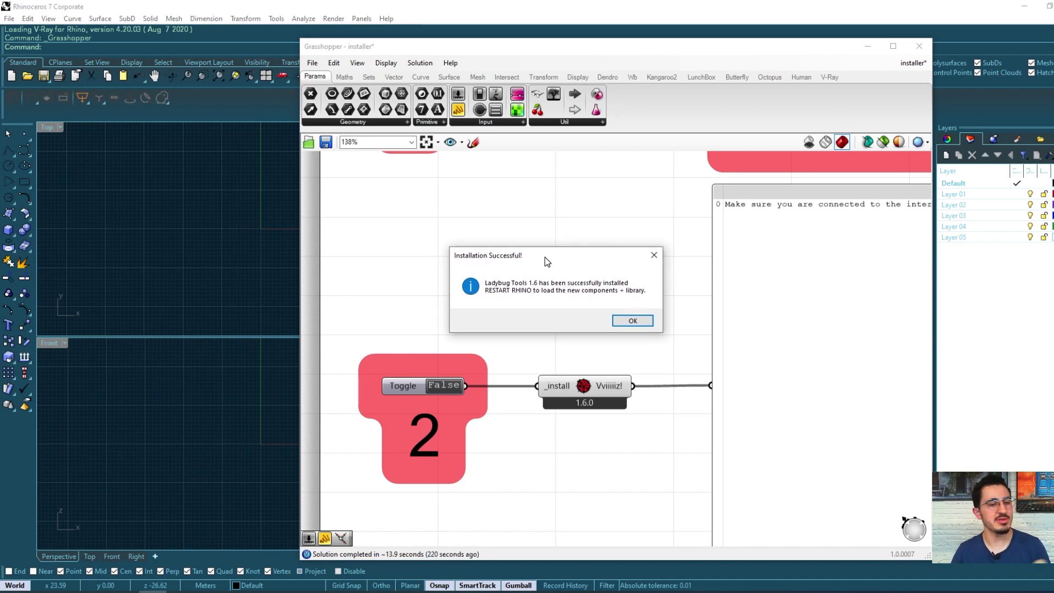
# Step: Dismiss the installation success message and zoom out to view both True toggles and the log
pyautogui.moveTo(544, 260); pyautogui.dragTo(539, 256)
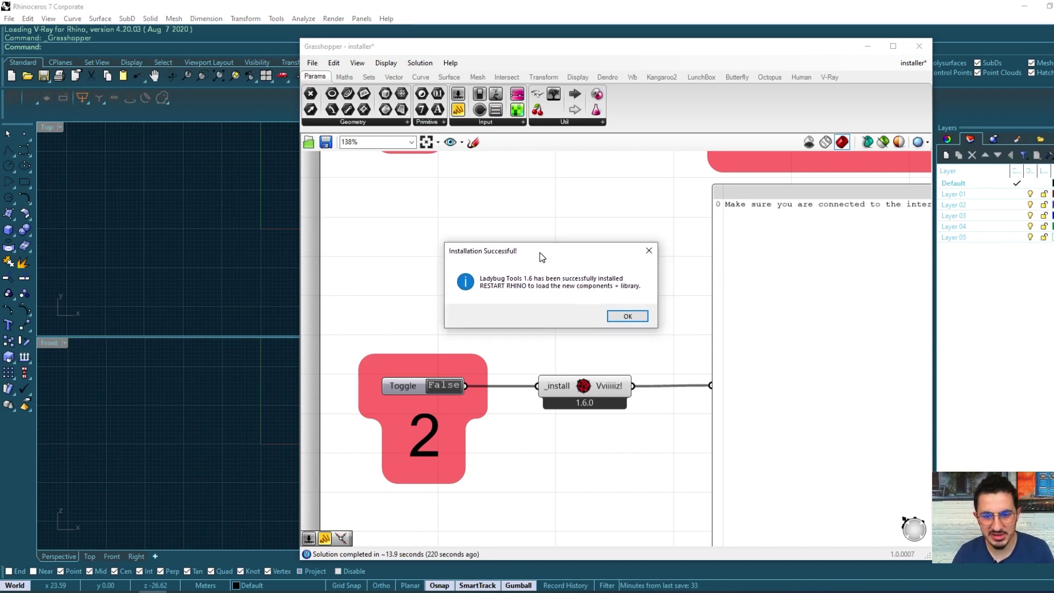
pyautogui.click(626, 317)
pyautogui.scroll(-3, 535, 296)
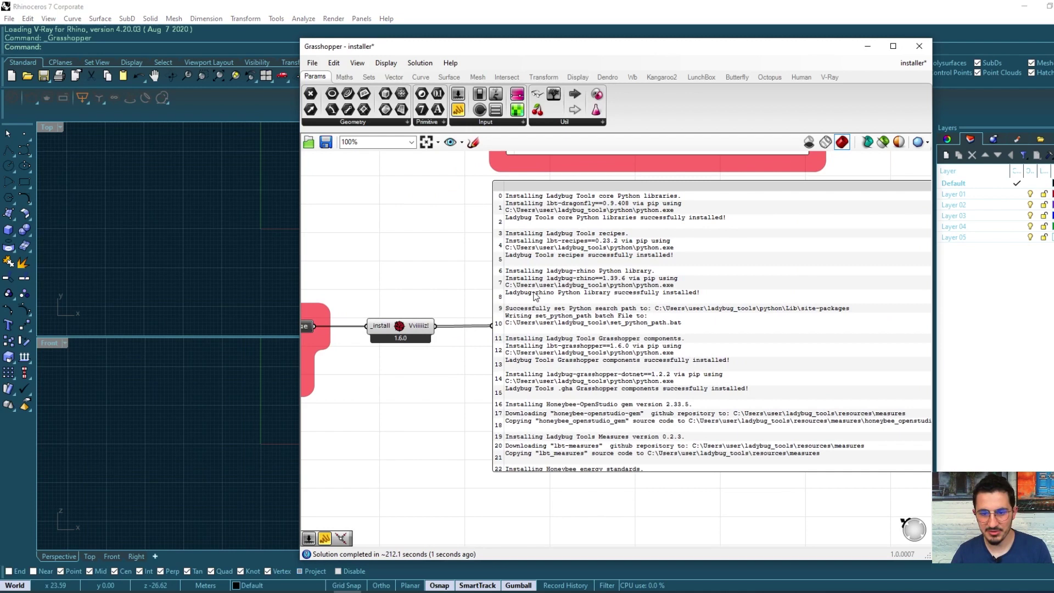
pyautogui.moveTo(554, 209); pyautogui.dragTo(614, 296, button='right')
pyautogui.scroll(-2, 565, 211)
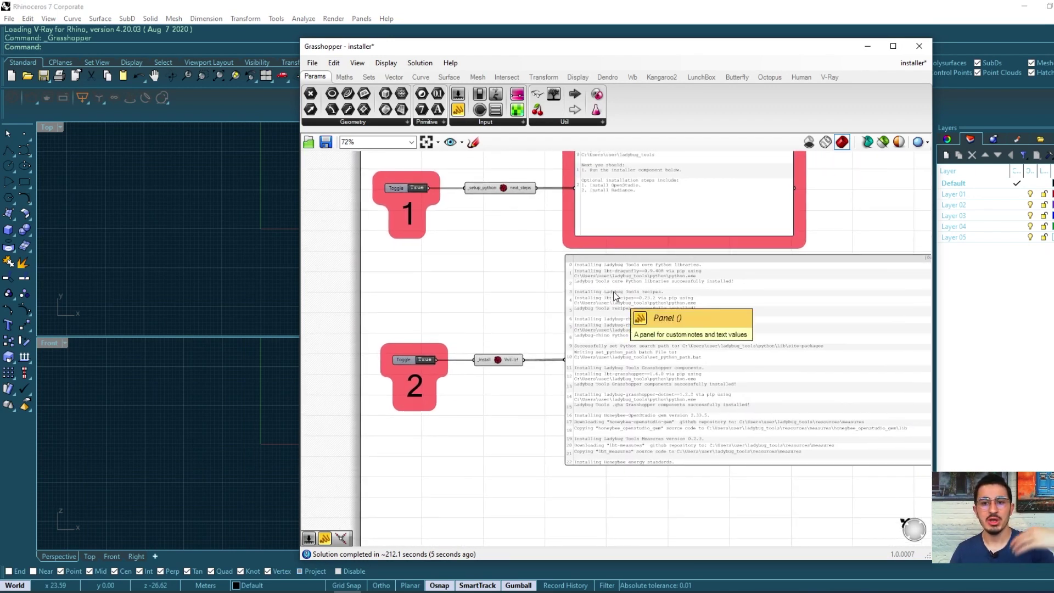
pyautogui.click(1019, 320)
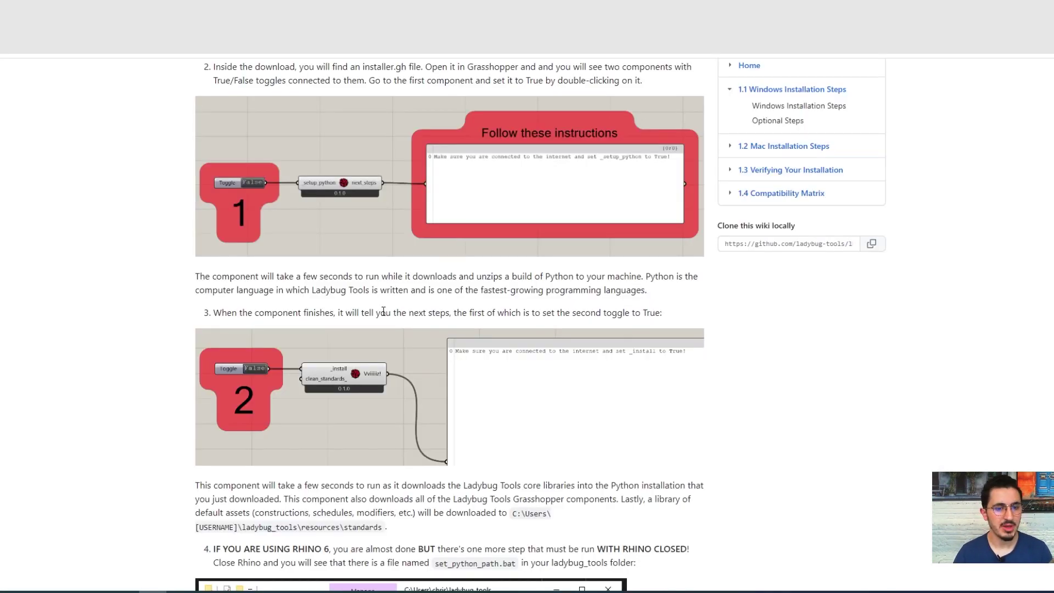
# Step: Scroll the install guide down to step 4 and read it
pyautogui.scroll(-1, 383, 312)
pyautogui.scroll(-3, 383, 314)
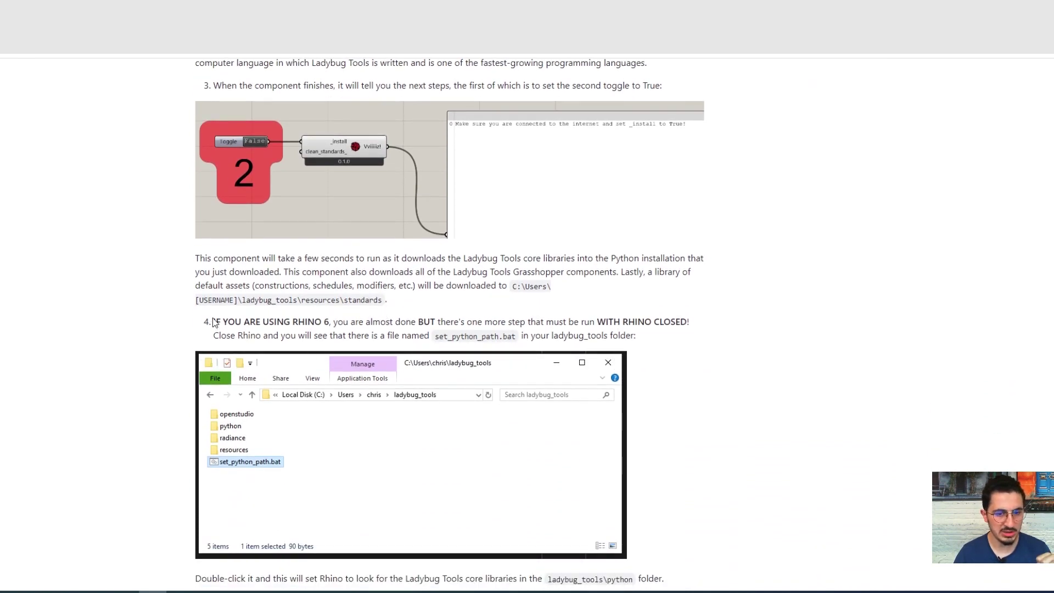
pyautogui.moveTo(214, 322); pyautogui.dragTo(510, 324)
pyautogui.click(296, 321)
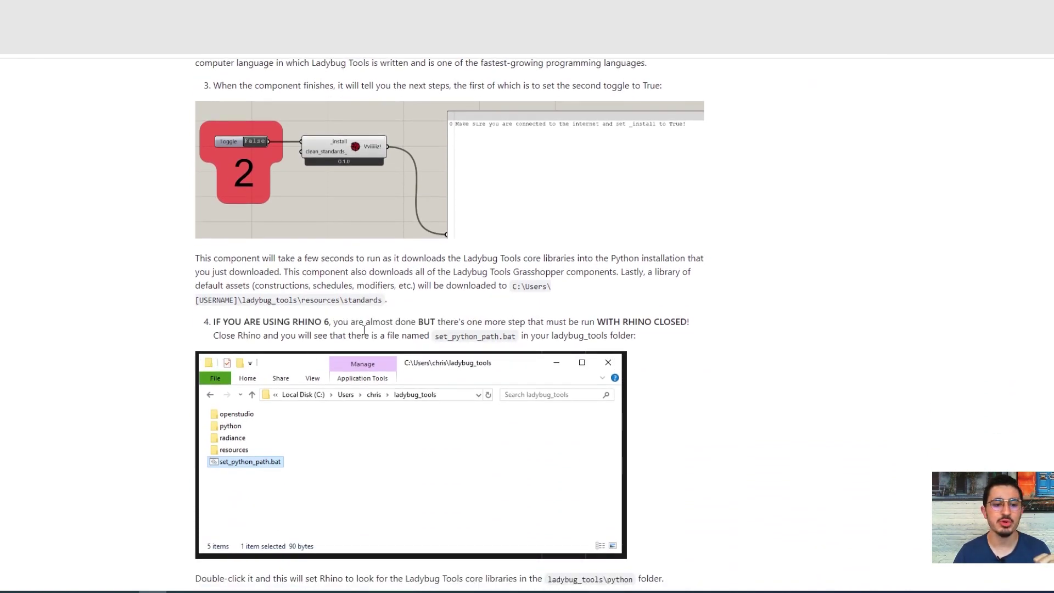
pyautogui.doubleClick(312, 322)
pyautogui.click(369, 331)
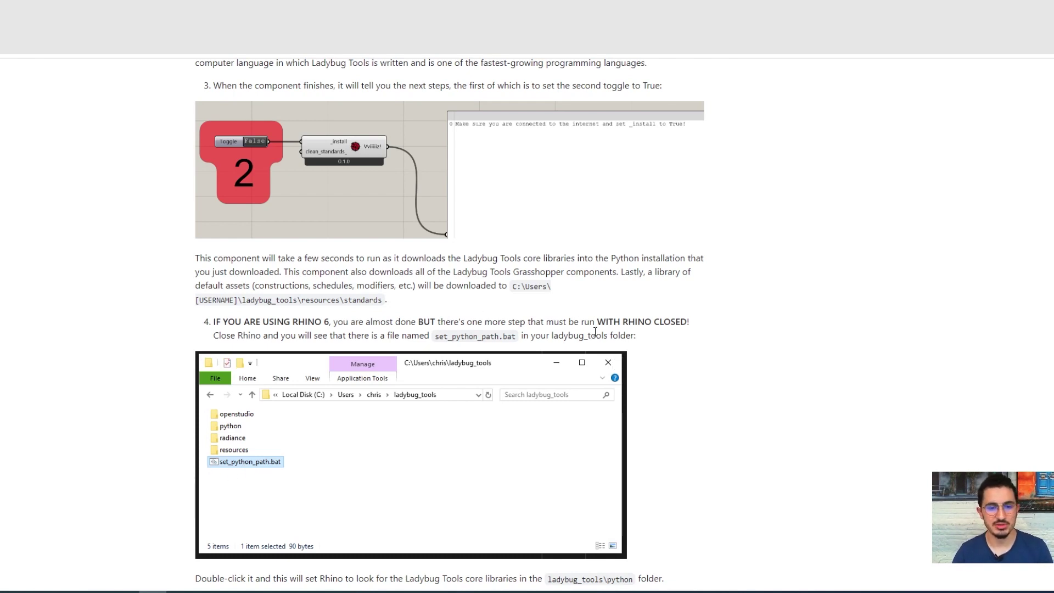
# Step: Scroll further to step 5 and the Optional Steps section
pyautogui.scroll(-1, 521, 322)
pyautogui.scroll(1, 371, 513)
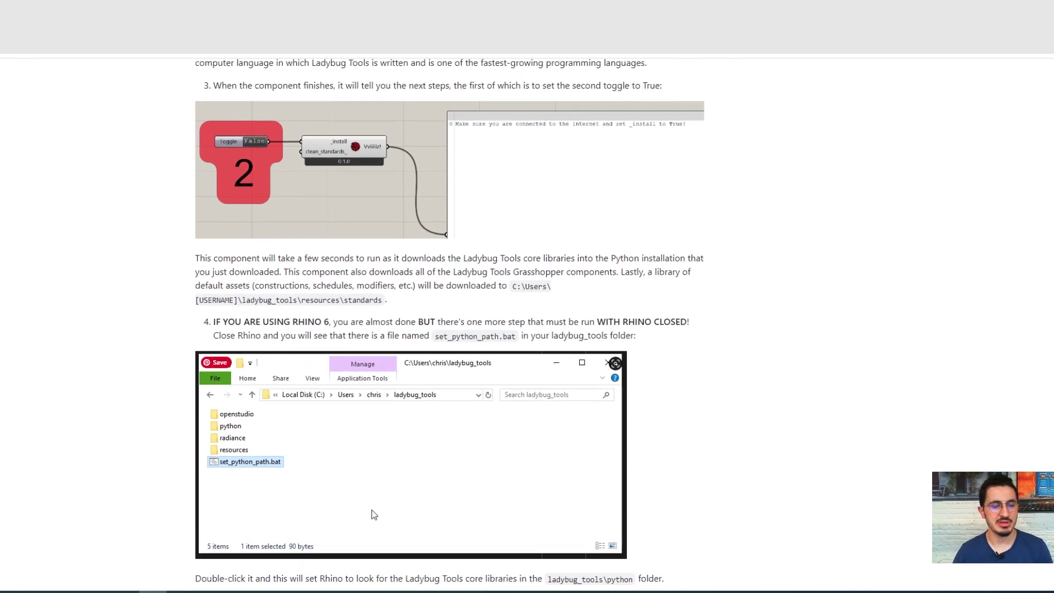
pyautogui.moveTo(347, 591)
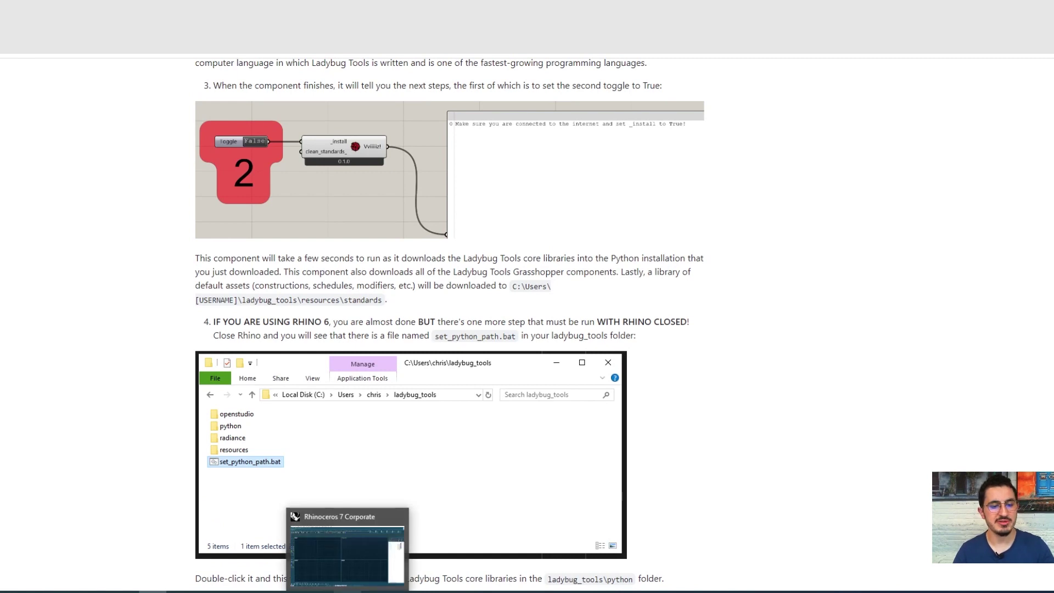
pyautogui.scroll(-2, 549, 333)
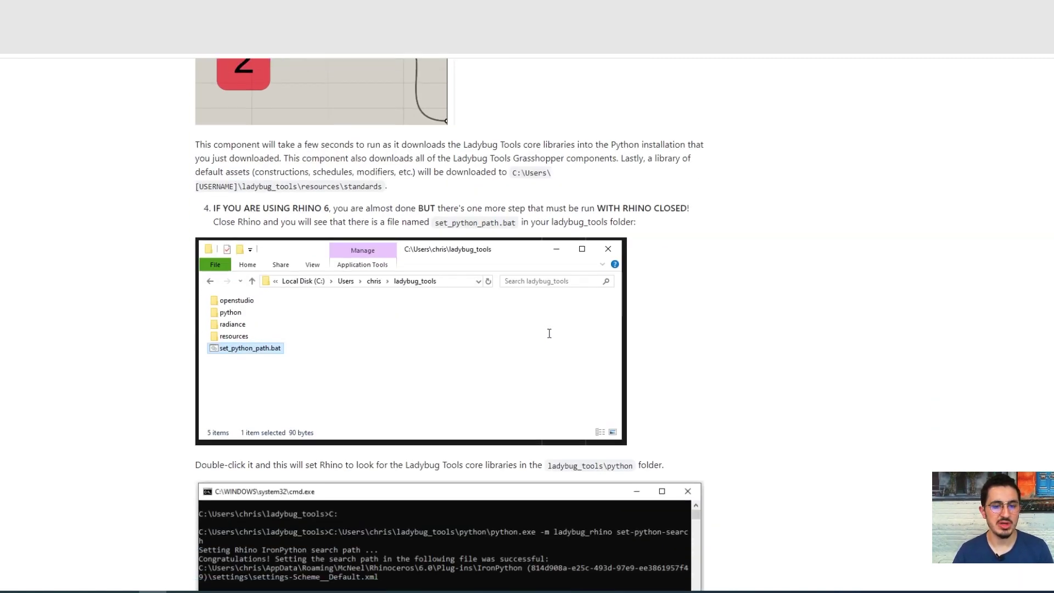
pyautogui.scroll(-4, 489, 353)
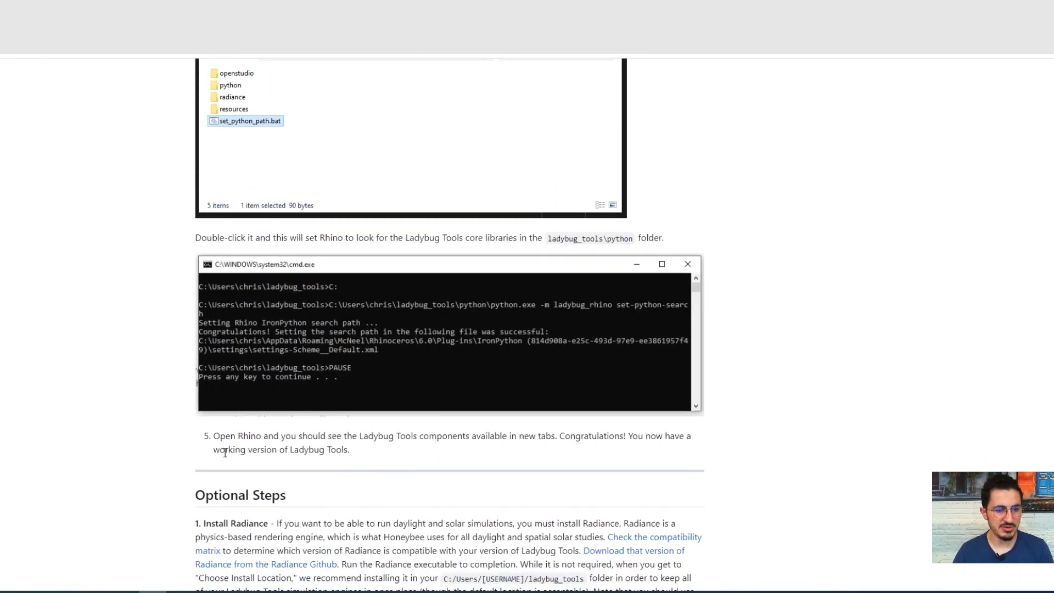
pyautogui.moveTo(213, 436); pyautogui.dragTo(357, 436)
pyautogui.click(454, 548)
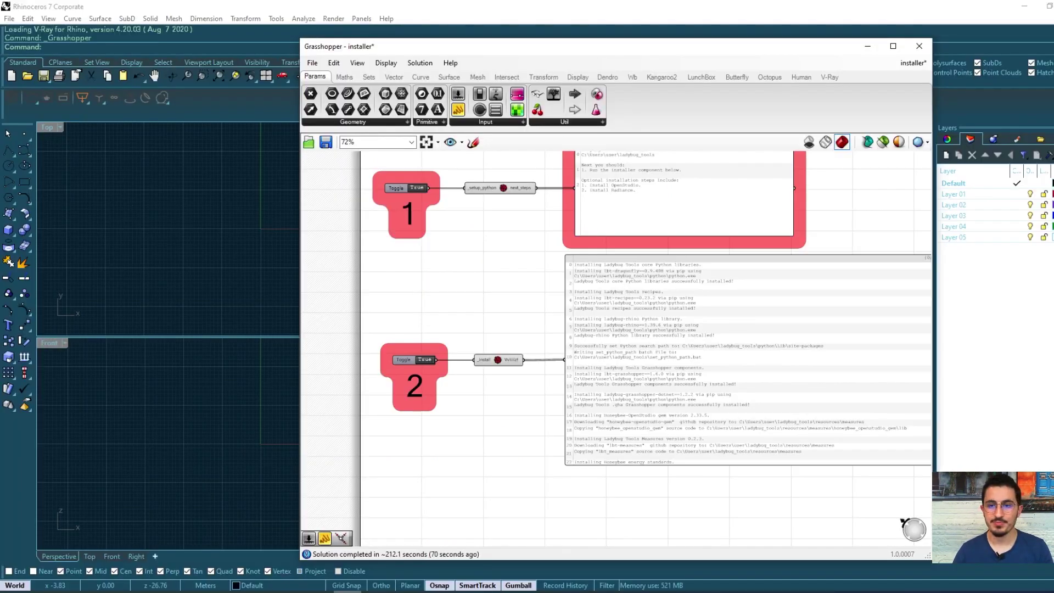
# Step: Close the installer document without saving changes
pyautogui.click(912, 62)
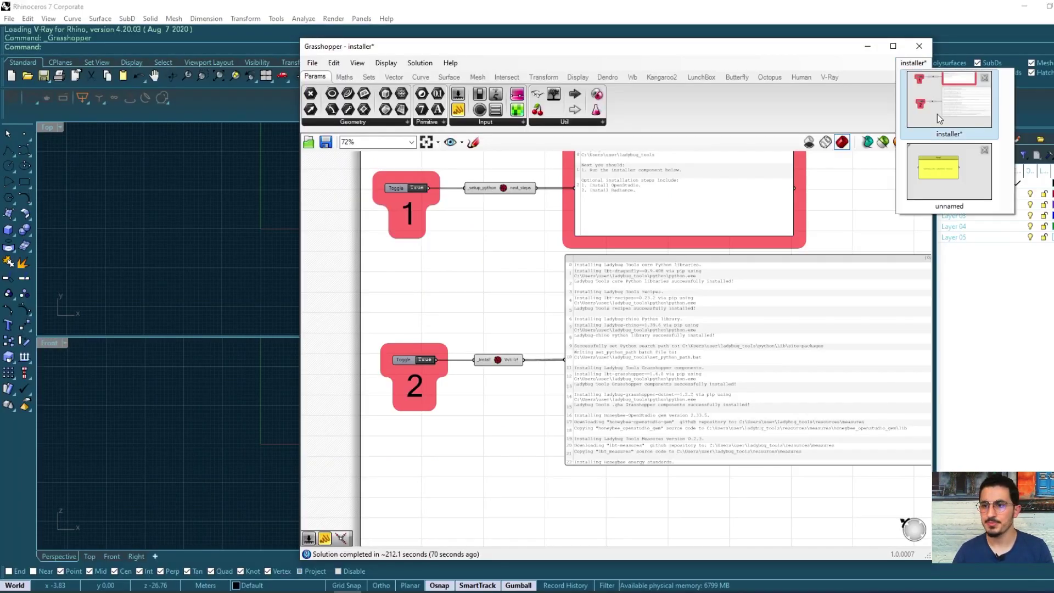
pyautogui.click(984, 77)
pyautogui.click(956, 171)
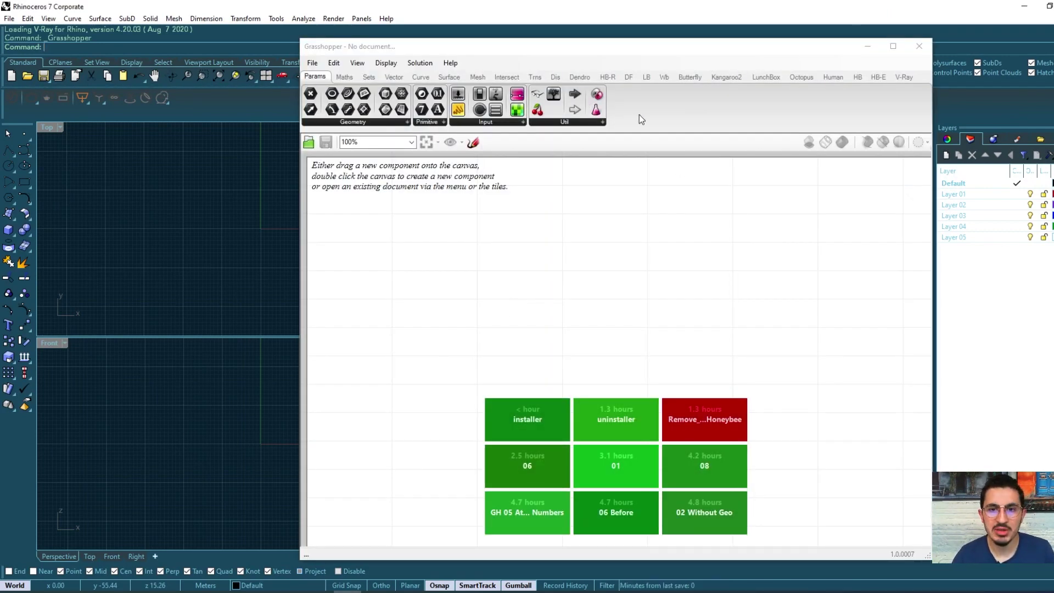
# Step: Browse the new HB-R, DF, LB, HB-E and HB component tabs
pyautogui.moveTo(608, 78)
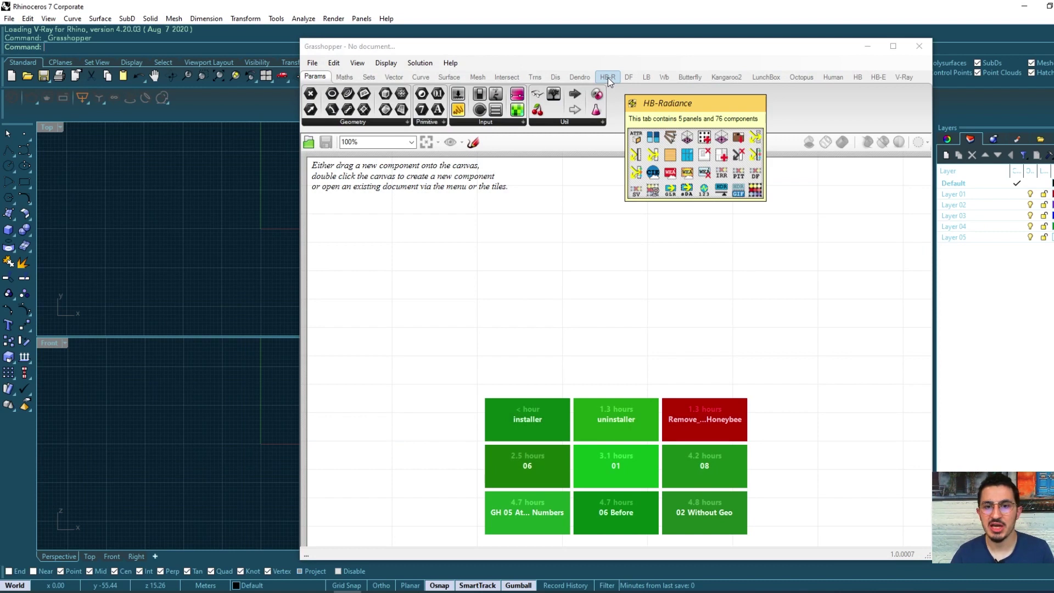
pyautogui.click(607, 77)
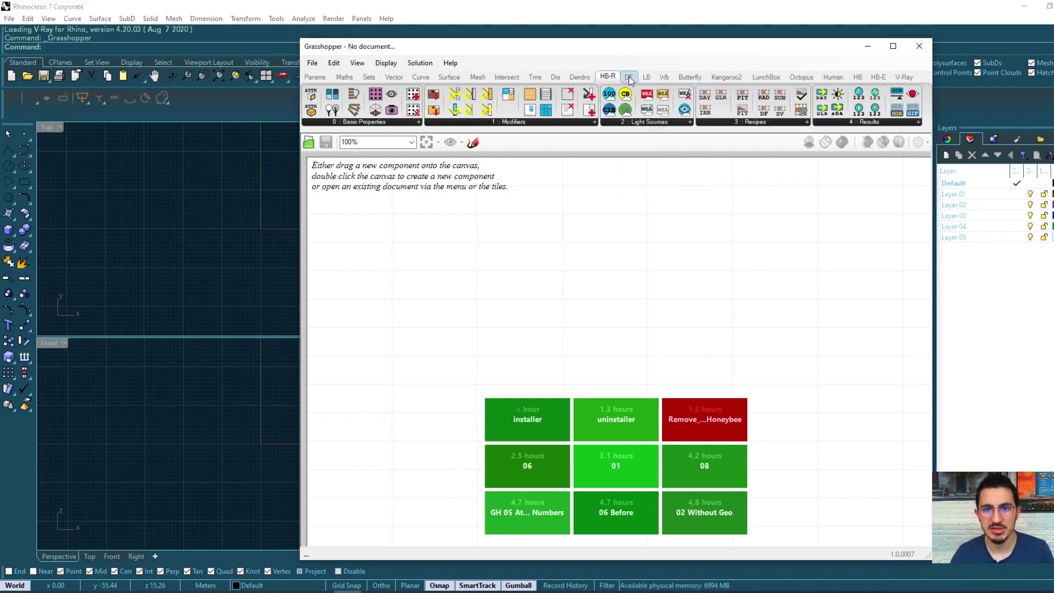
pyautogui.click(632, 78)
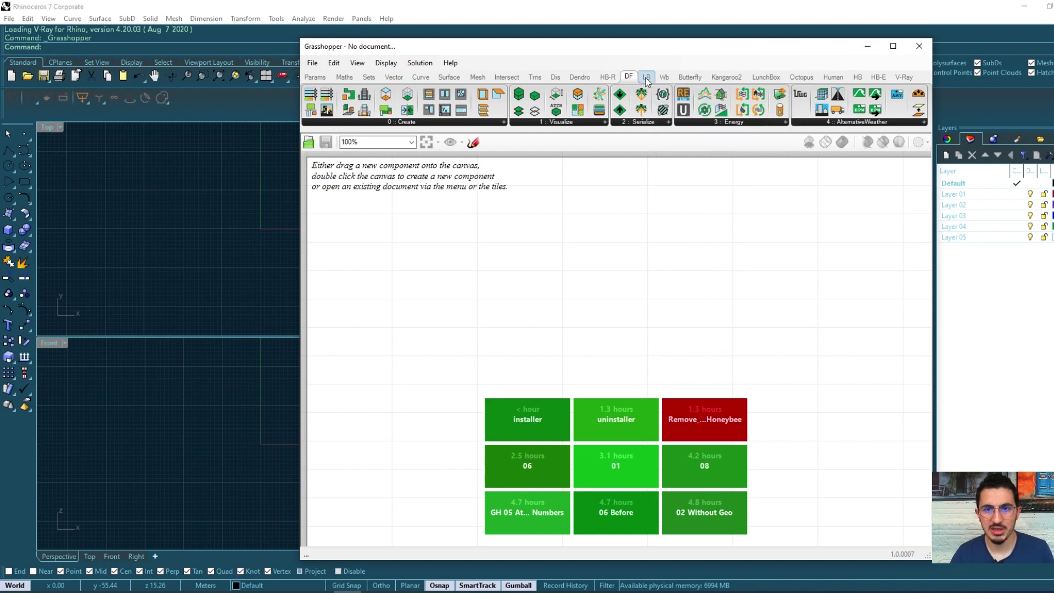
pyautogui.click(646, 78)
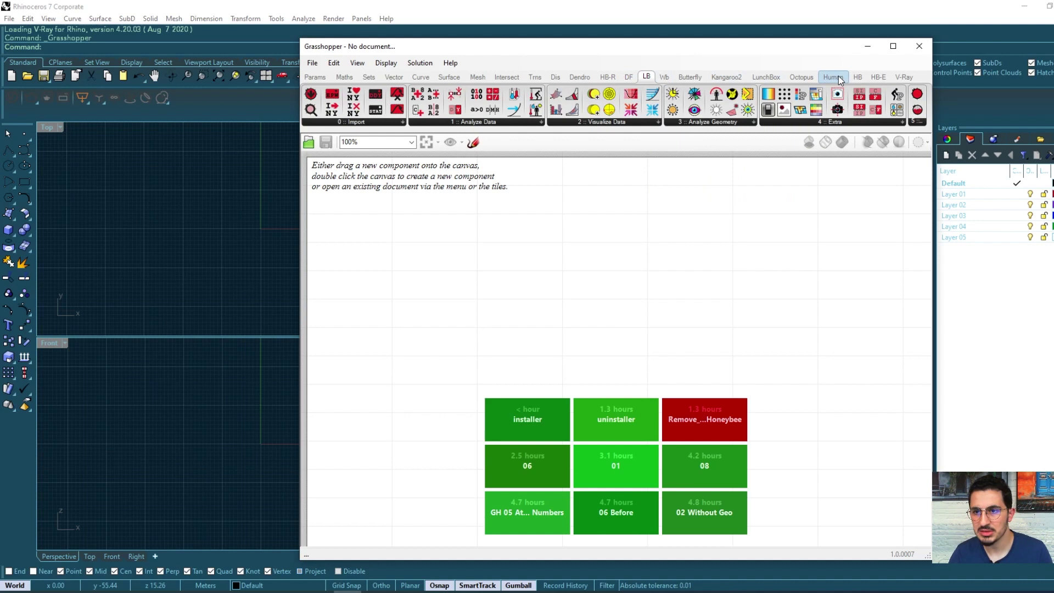
pyautogui.click(877, 77)
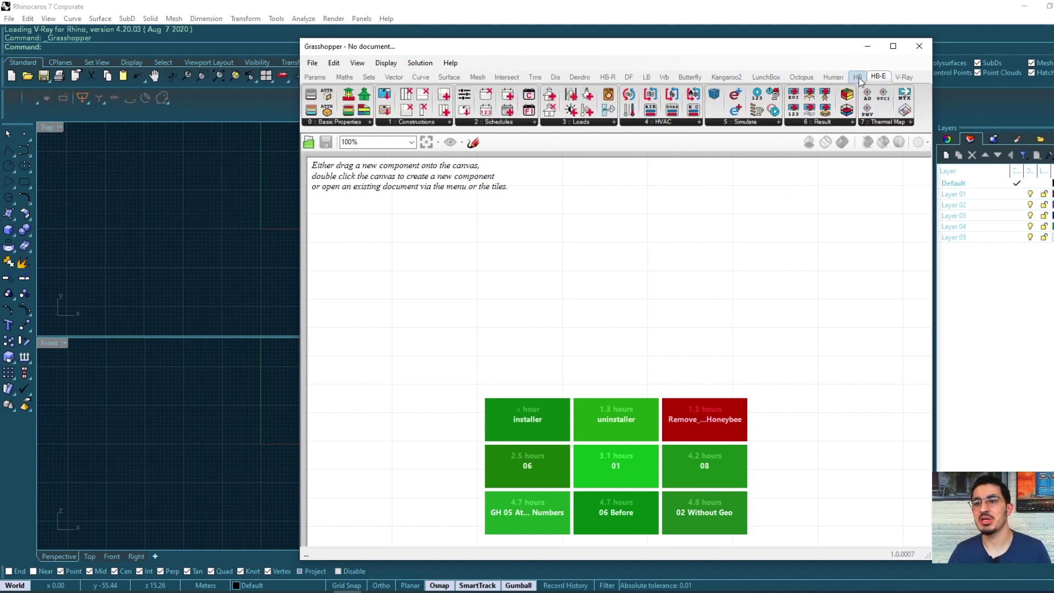
pyautogui.click(860, 80)
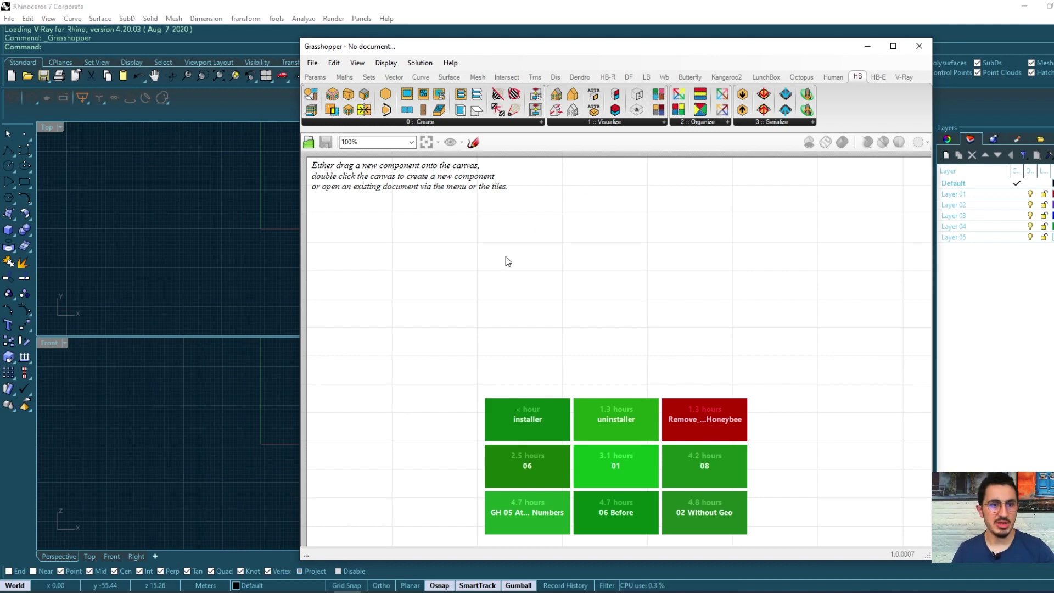
# Step: Select the Pollination grasshopper-plugin link on line 9 in Notepad, then return to Chrome
pyautogui.hotkey('alt', 'Tab')
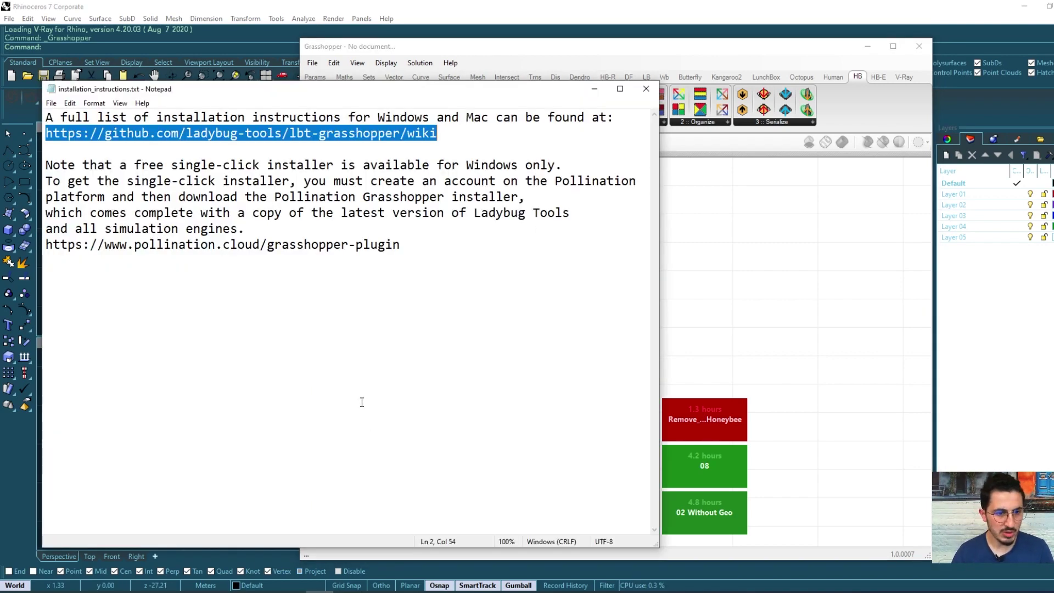
pyautogui.click(210, 244)
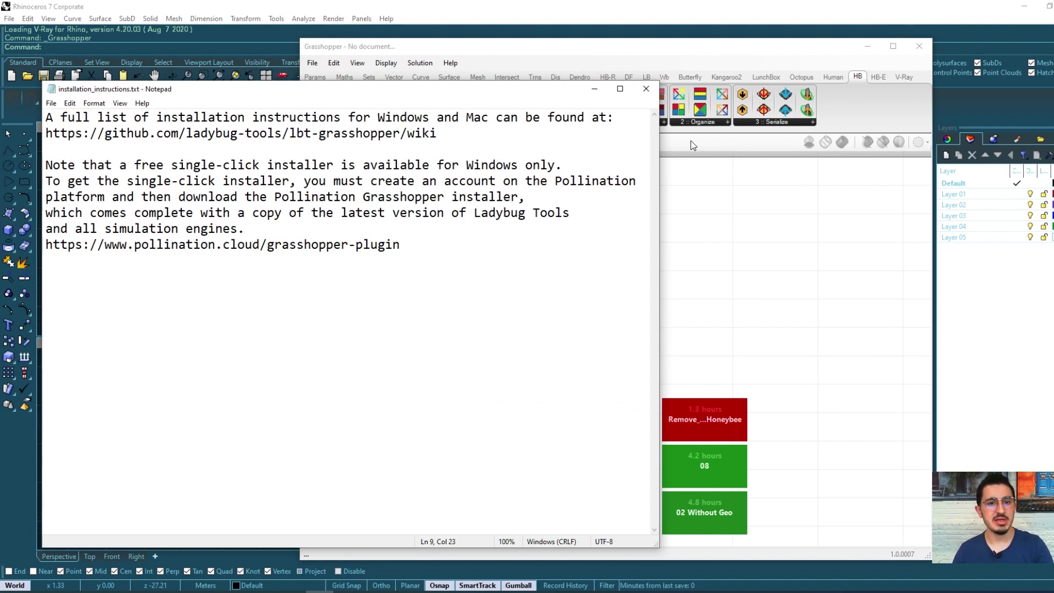
pyautogui.moveTo(412, 246); pyautogui.dragTo(46, 246)
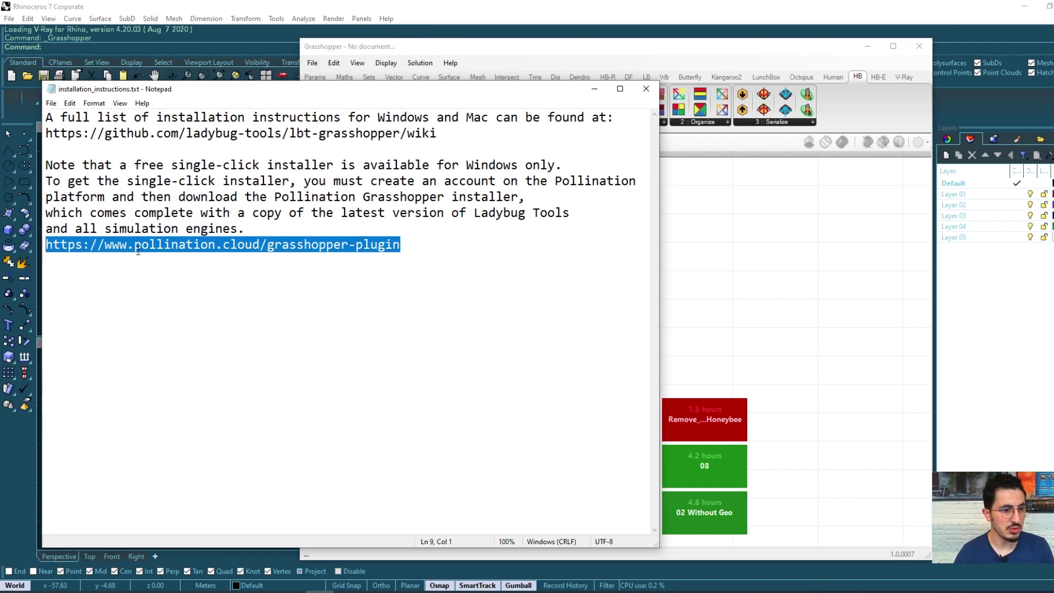
pyautogui.click(151, 540)
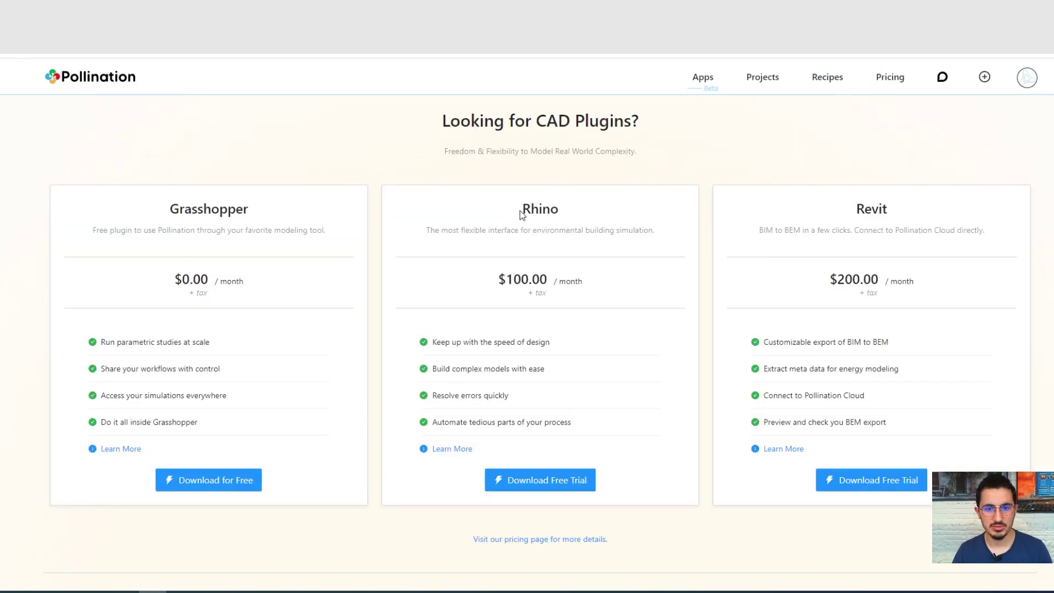
pyautogui.moveTo(522, 211); pyautogui.dragTo(549, 211)
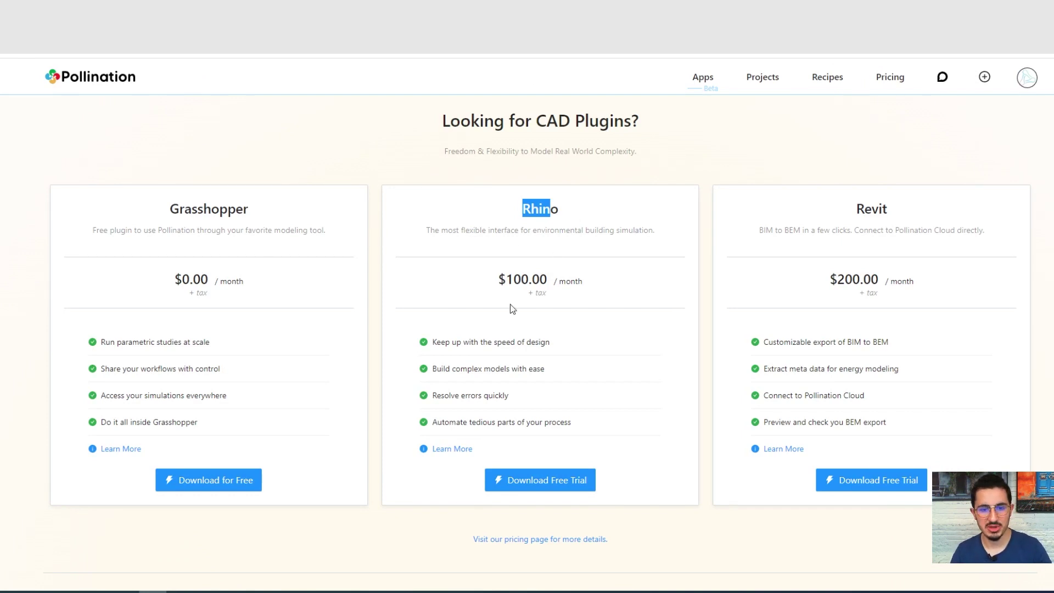
pyautogui.moveTo(507, 278); pyautogui.dragTo(589, 288)
pyautogui.click(587, 291)
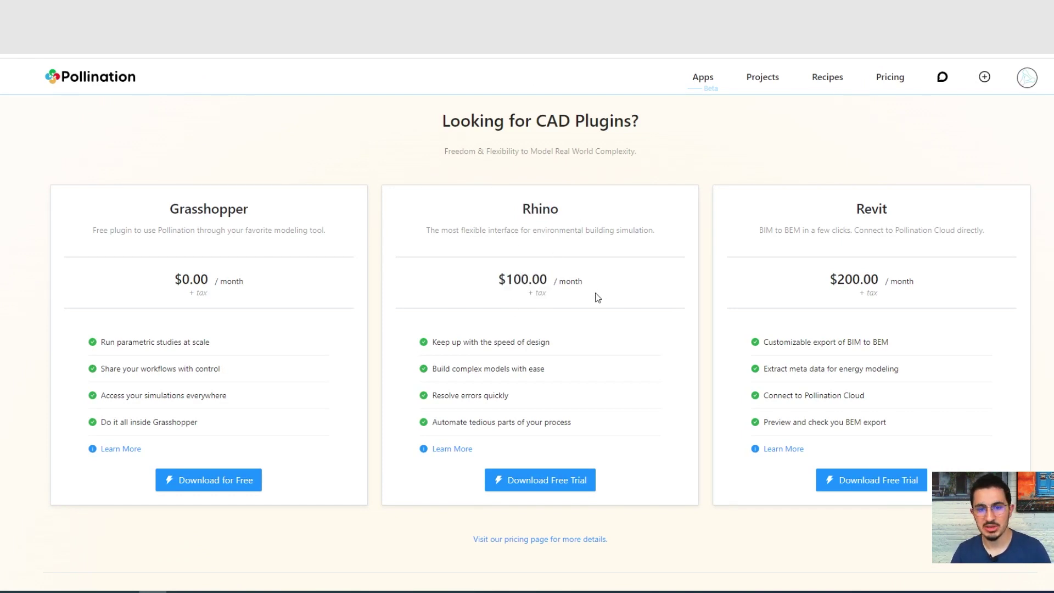
pyautogui.moveTo(852, 209); pyautogui.dragTo(912, 214)
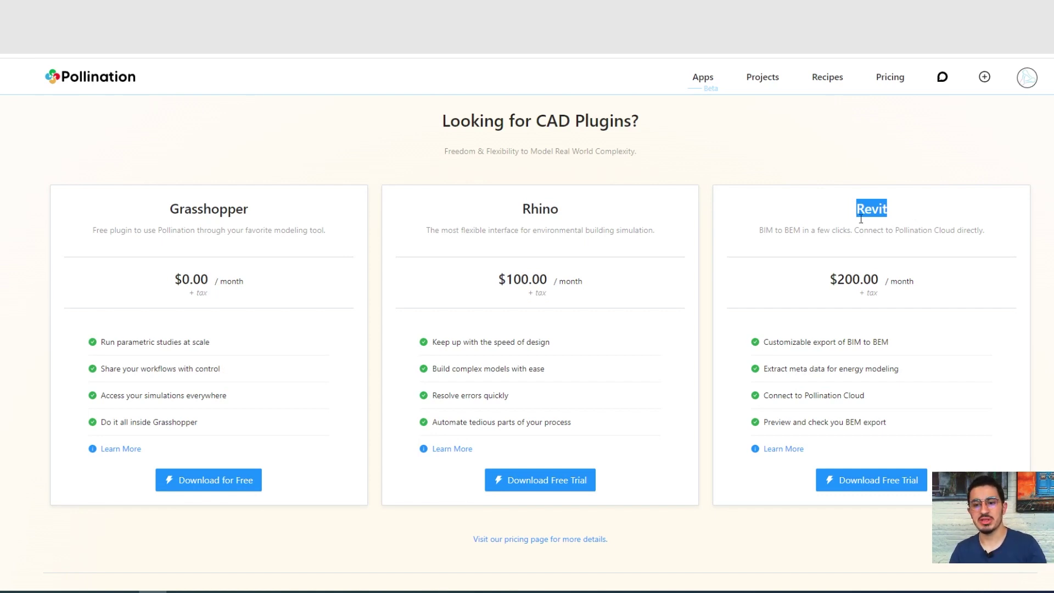
pyautogui.moveTo(759, 230); pyautogui.dragTo(909, 226)
pyautogui.click(932, 229)
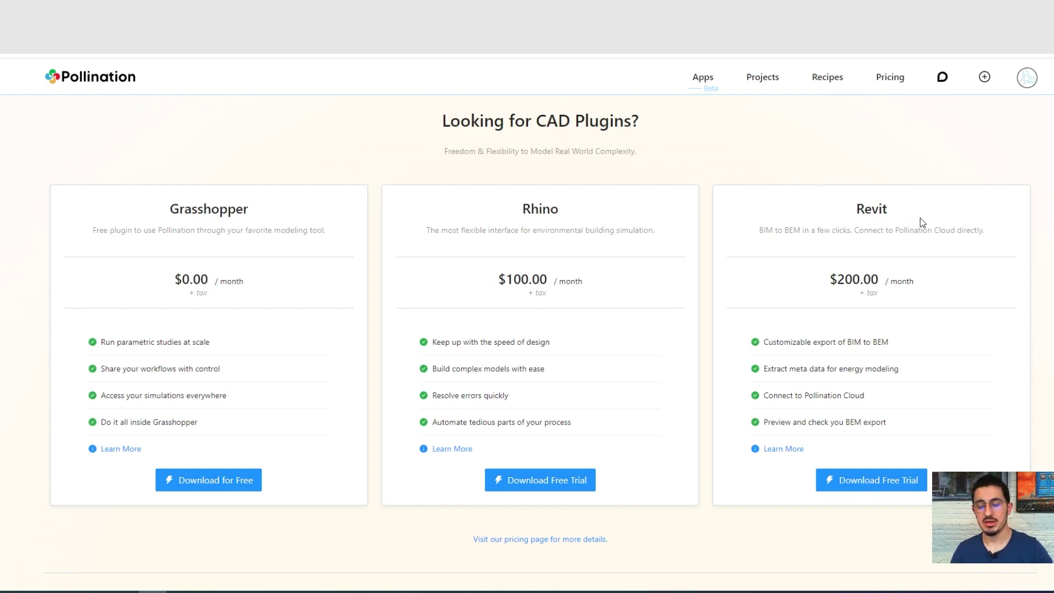
pyautogui.moveTo(830, 280); pyautogui.dragTo(911, 278)
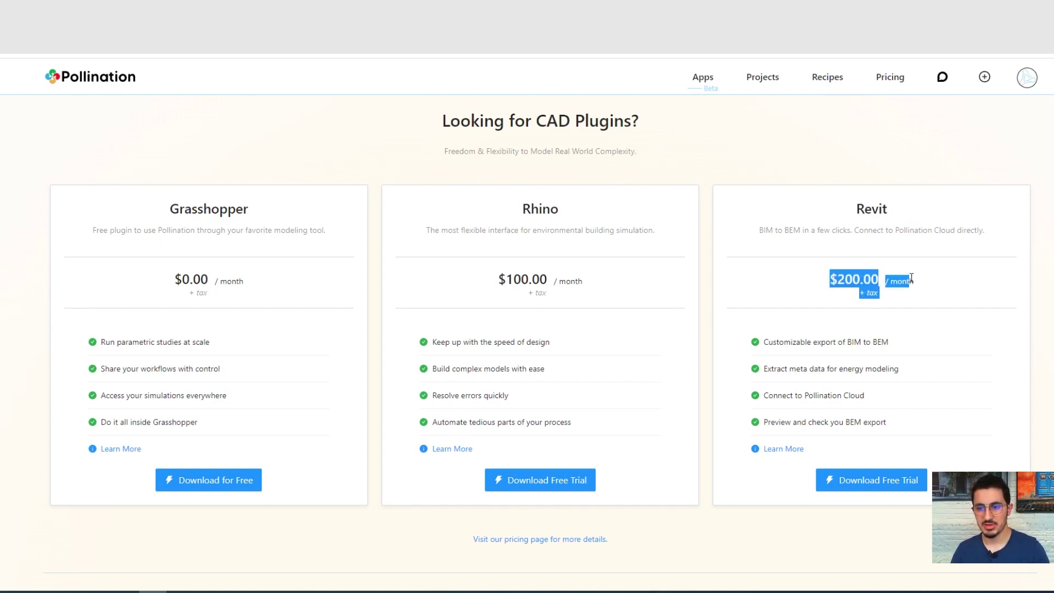
pyautogui.click(241, 211)
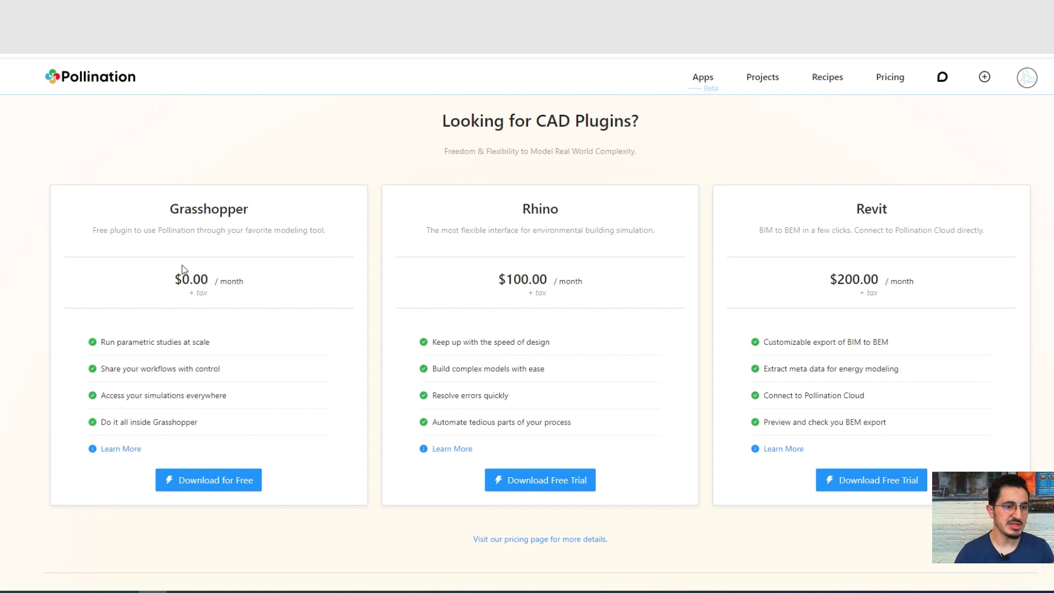
pyautogui.doubleClick(171, 209)
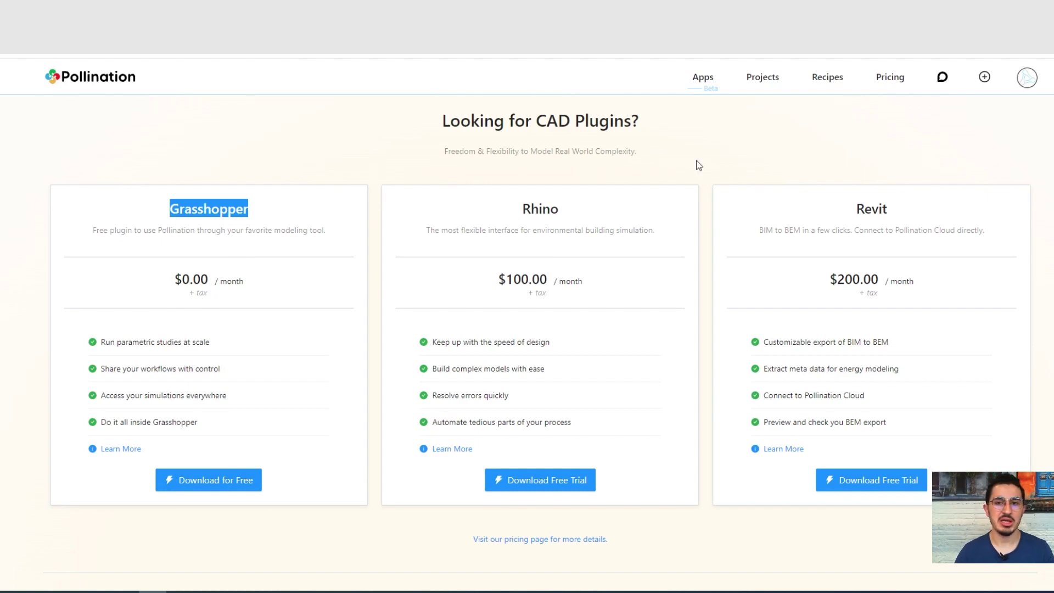
pyautogui.moveTo(768, 33)
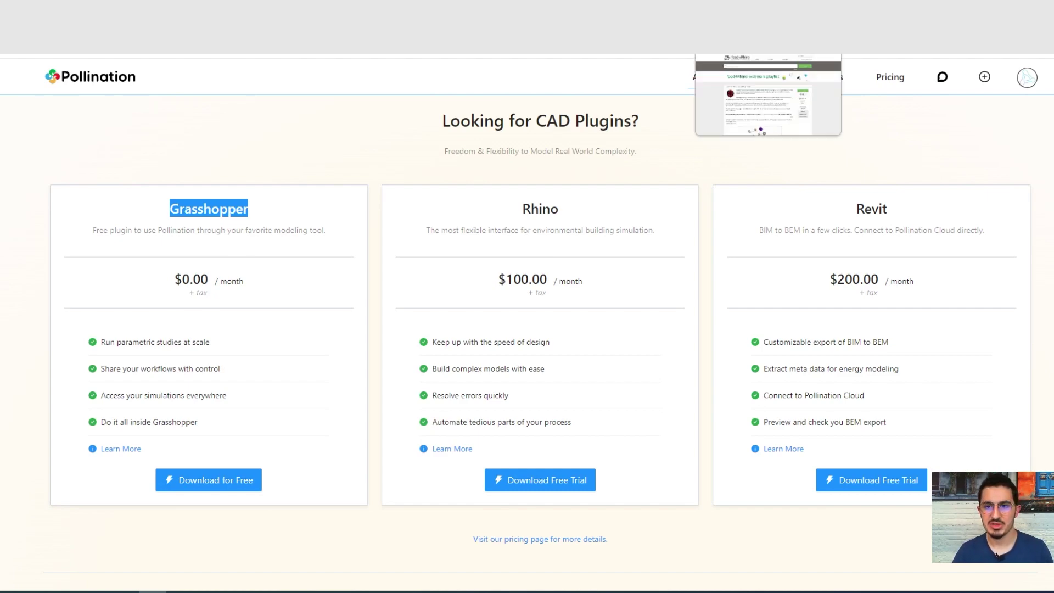
pyautogui.click(768, 96)
pyautogui.scroll(-15, 666, 336)
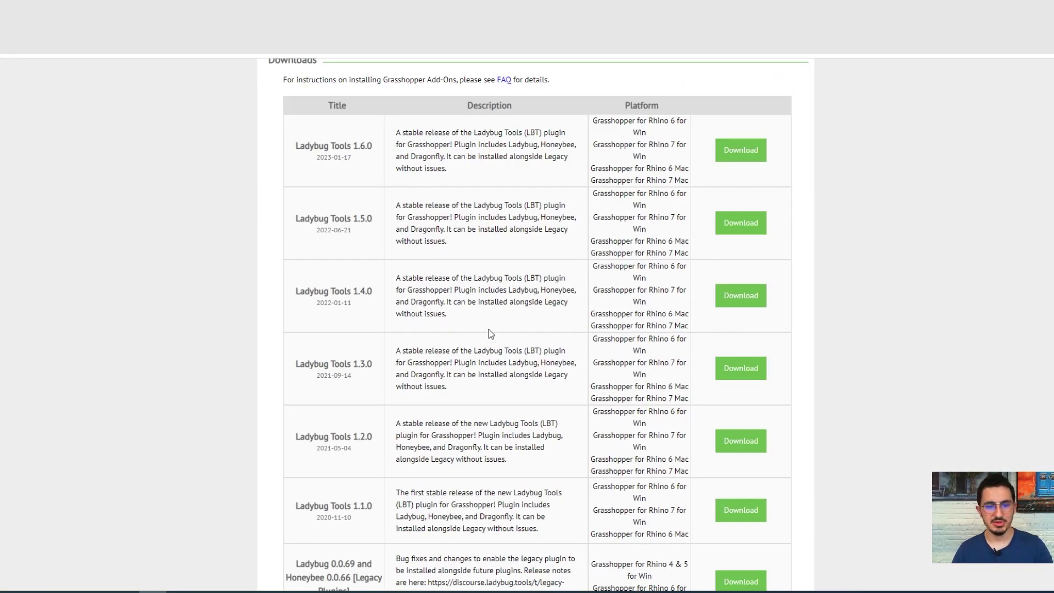
pyautogui.scroll(-2, 461, 246)
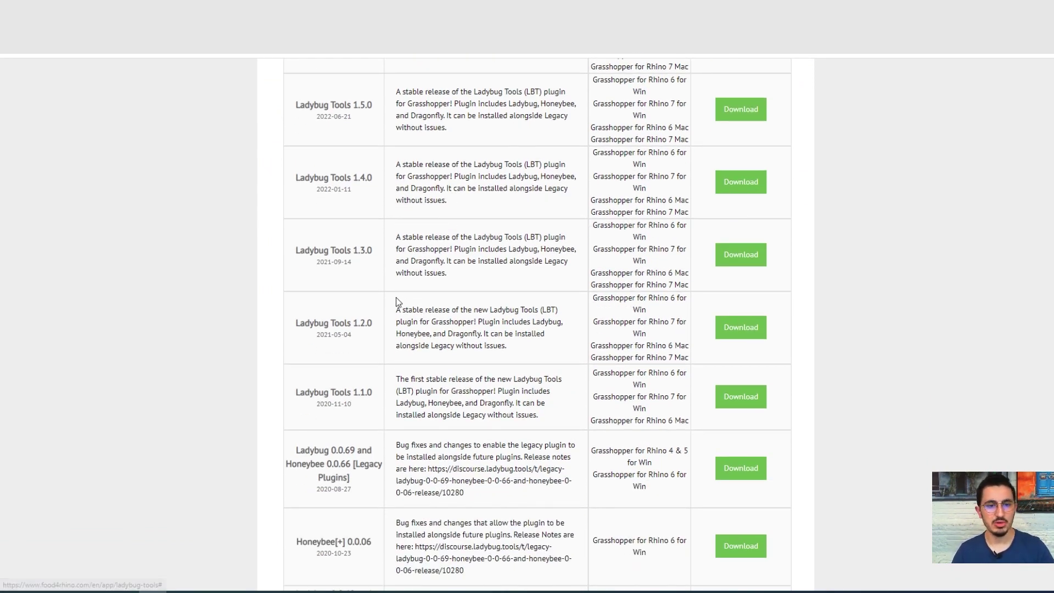
pyautogui.scroll(-1, 455, 325)
pyautogui.scroll(-4, 455, 325)
pyautogui.scroll(8, 478, 376)
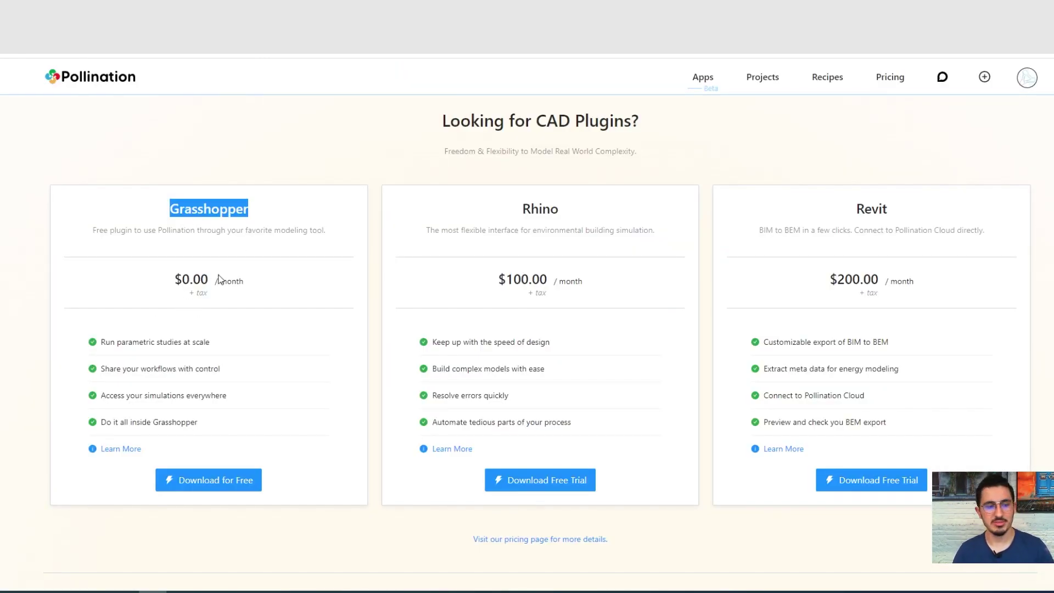
# Step: Scroll the Pollination plugins page and clear the Grasshopper title highlight
pyautogui.scroll(-2, 134, 196)
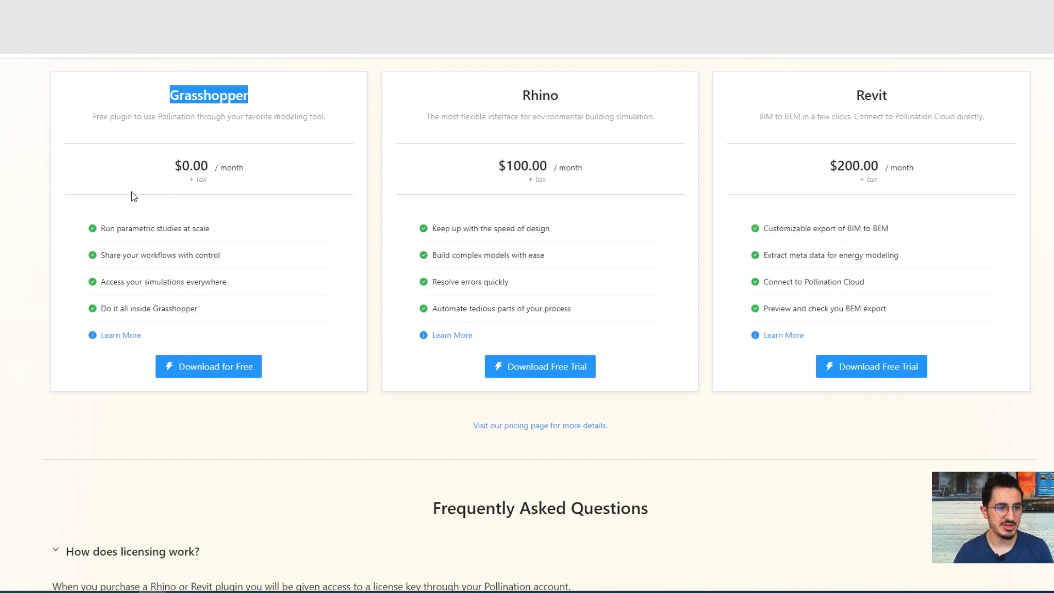
pyautogui.scroll(2, 134, 197)
pyautogui.moveTo(176, 210); pyautogui.dragTo(188, 268)
pyautogui.click(199, 244)
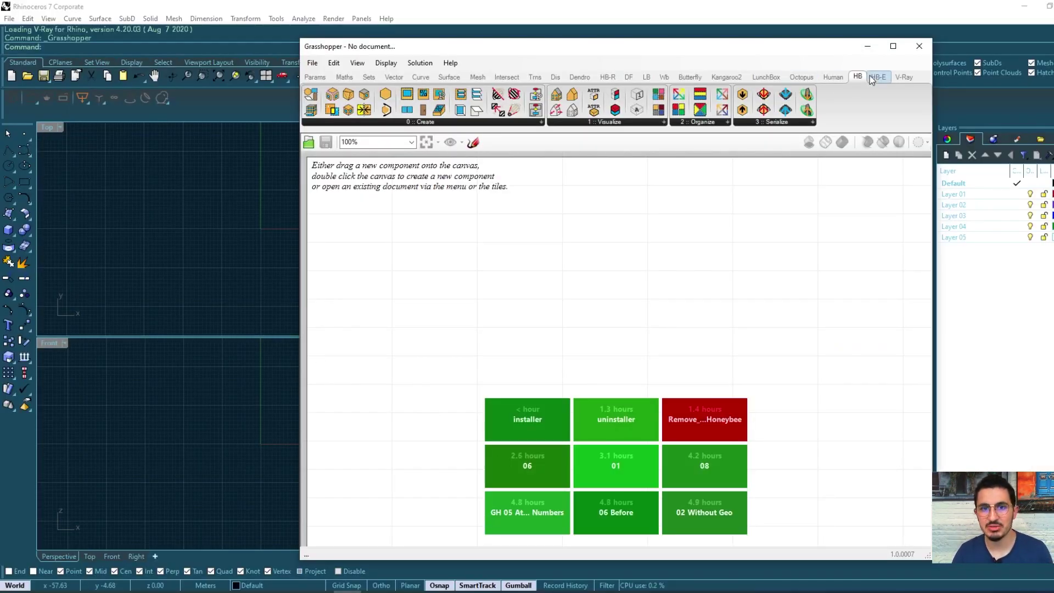
# Step: Browse the HB-R tab, then the LB tab showing Import, Analyze Data and Visualize Data groups
pyautogui.click(607, 78)
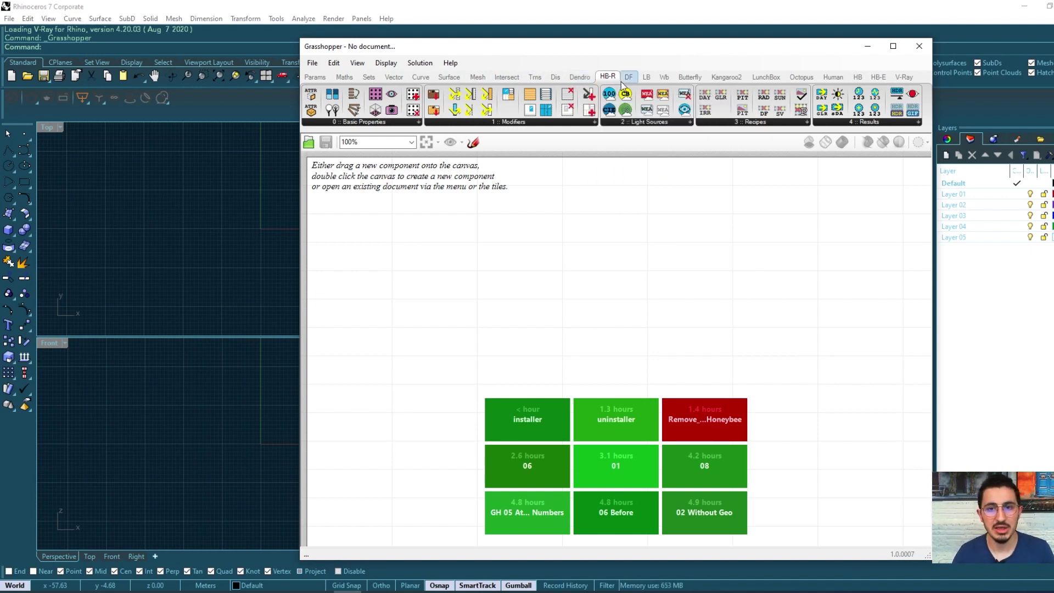
pyautogui.click(644, 79)
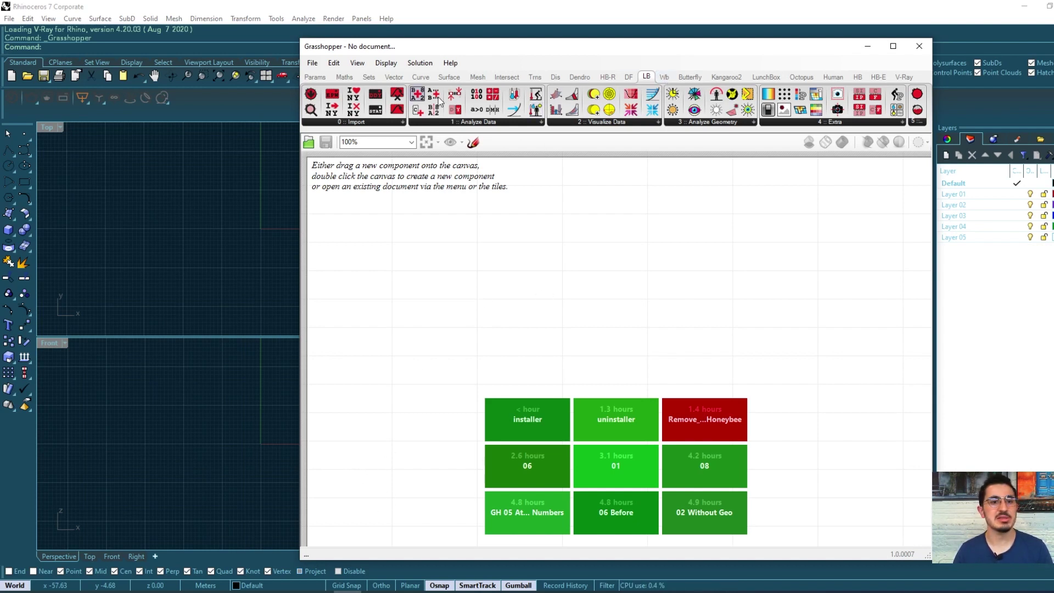
pyautogui.moveTo(153, 592)
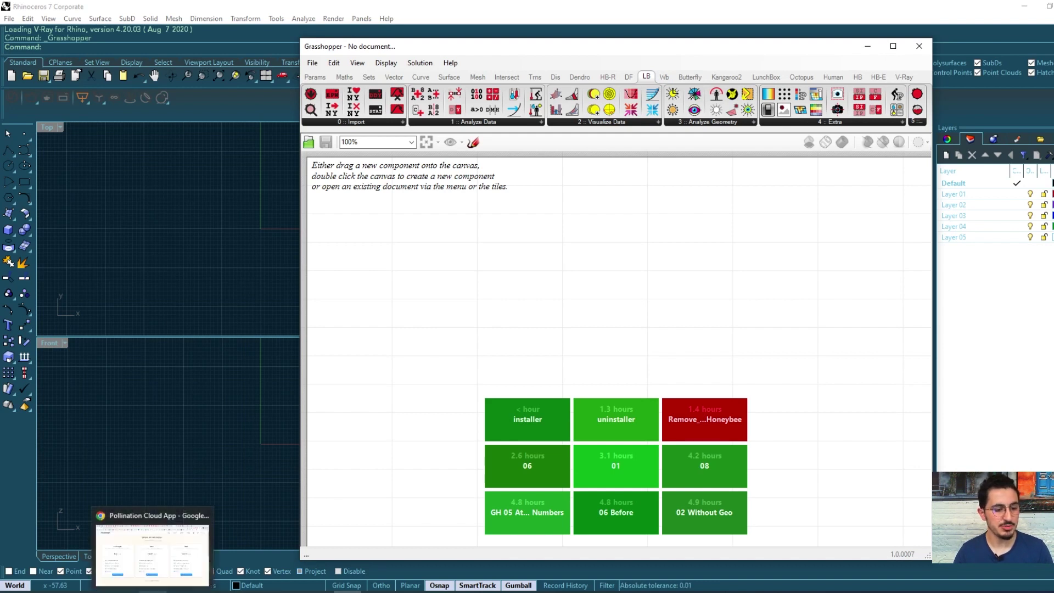